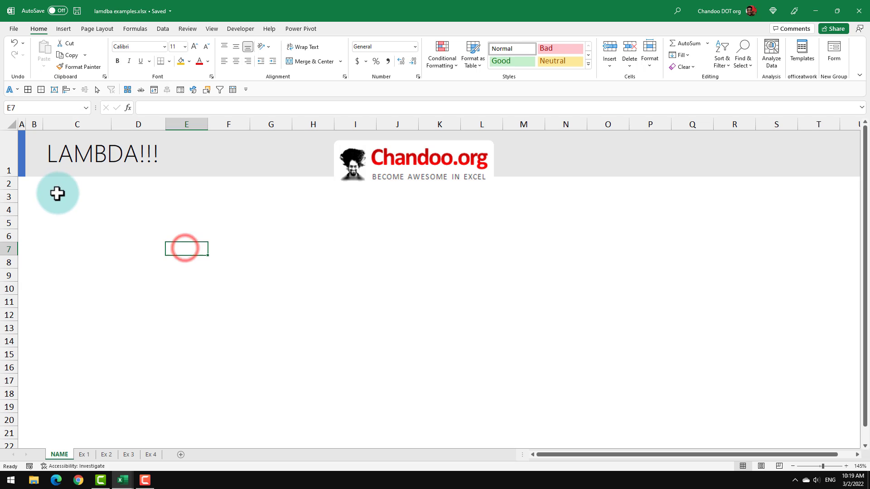
Step: Select cell C3 and open the account page to check the product information
{"action": "left_click", "coordinate": [56, 196]}
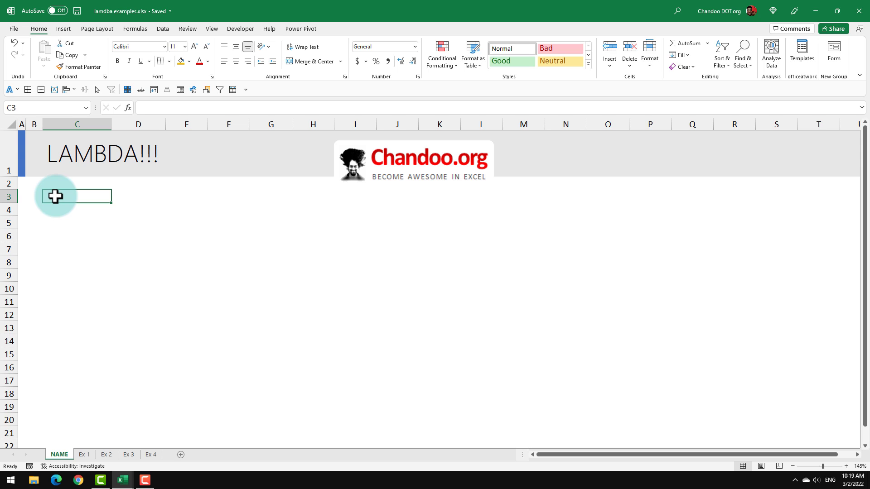
{"action": "left_click", "coordinate": [15, 29]}
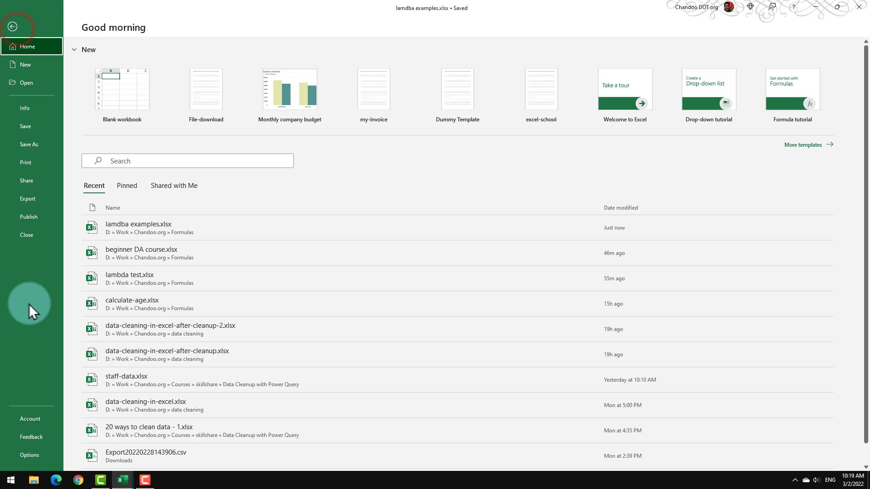
{"action": "left_click", "coordinate": [33, 417]}
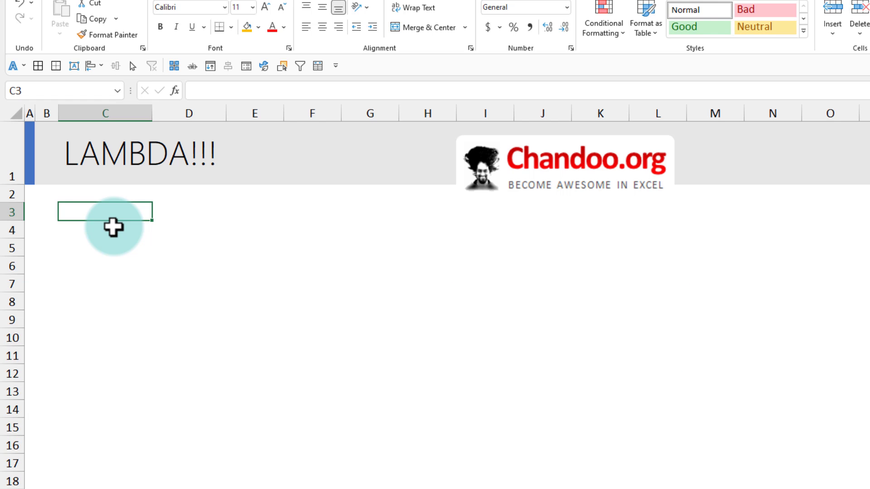
Step: Enter the formula =LAMBDA(a,b,a+b)(2,3) in cell C3
{"action": "type", "text": "="}
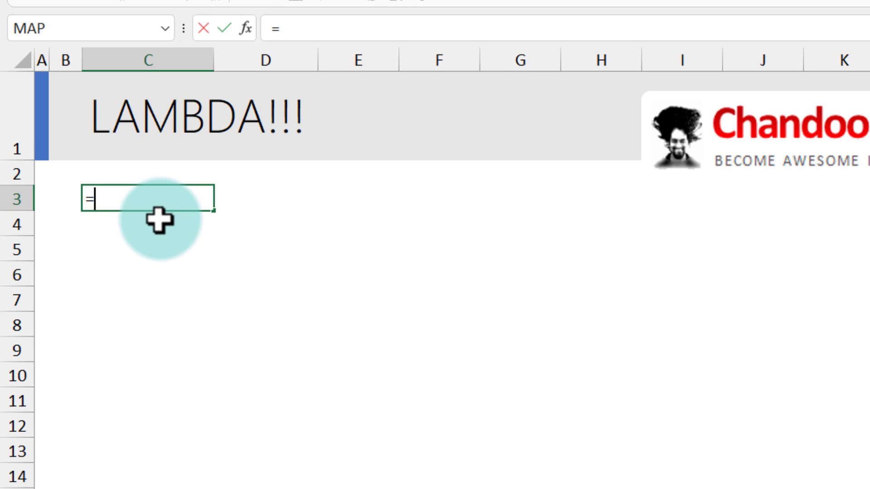
{"action": "type", "text": "la"}
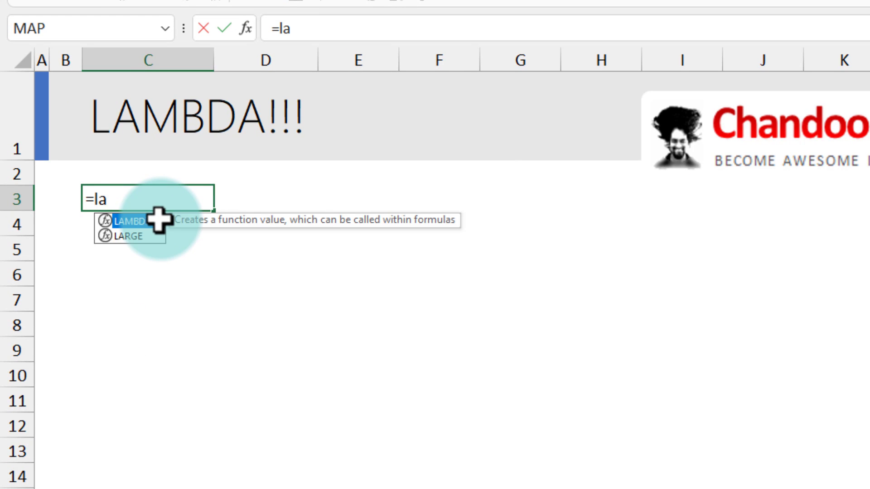
{"action": "double_click", "coordinate": [159, 220]}
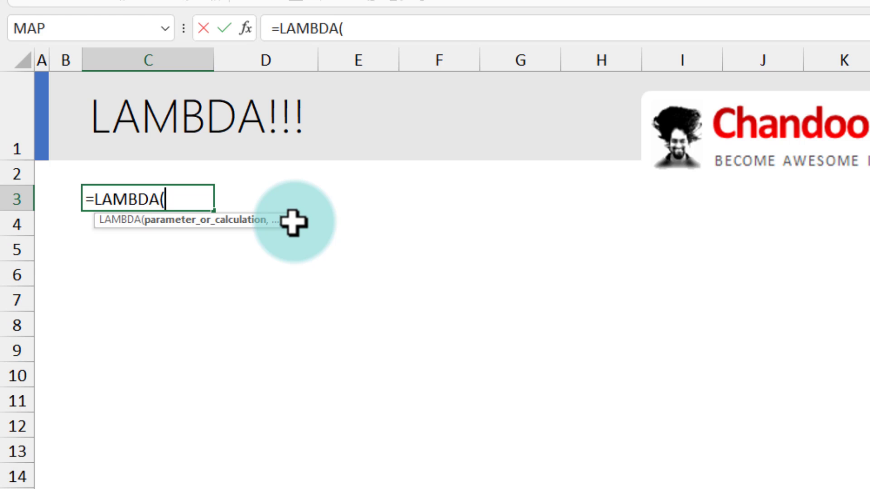
{"action": "type", "text": "a,b,a+b"}
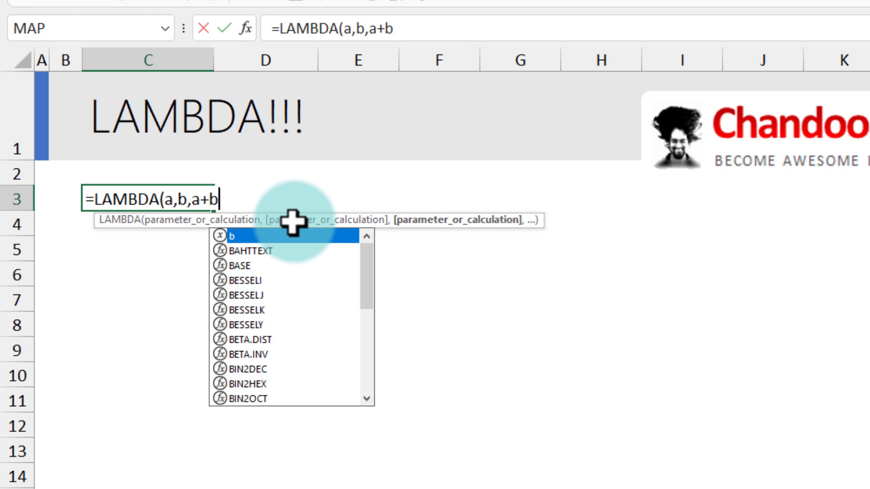
{"action": "type", "text": ")"}
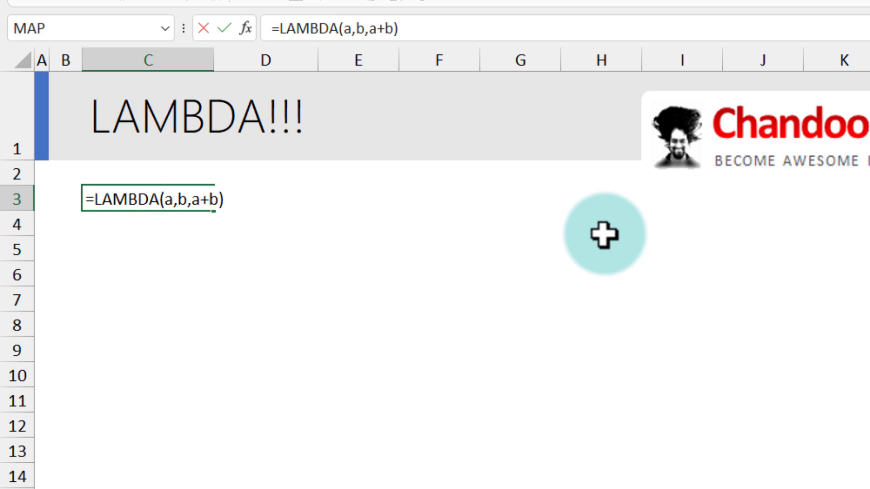
{"action": "type", "text": "("}
{"action": "type", "text": "2,3)"}
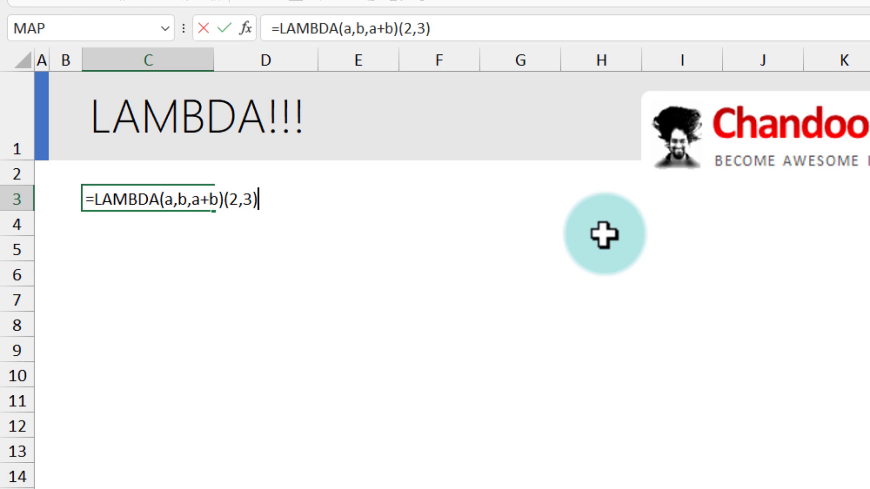
{"action": "key", "text": "Return"}
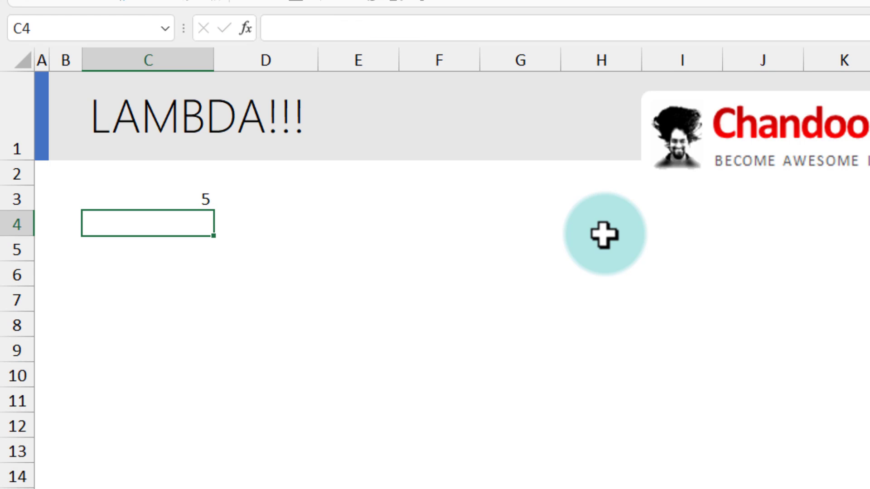
Step: Replace the constant arguments of the LAMBDA formula in C3 with references to cells G3 and G4
{"action": "left_click", "coordinate": [157, 192]}
{"action": "double_click", "coordinate": [173, 196]}
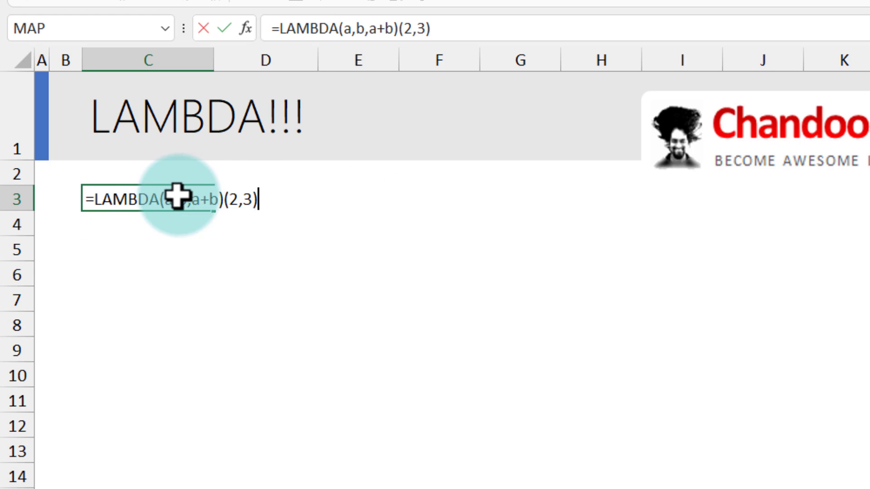
{"action": "left_click_drag", "start_coordinate": [229, 199], "coordinate": [251, 200]}
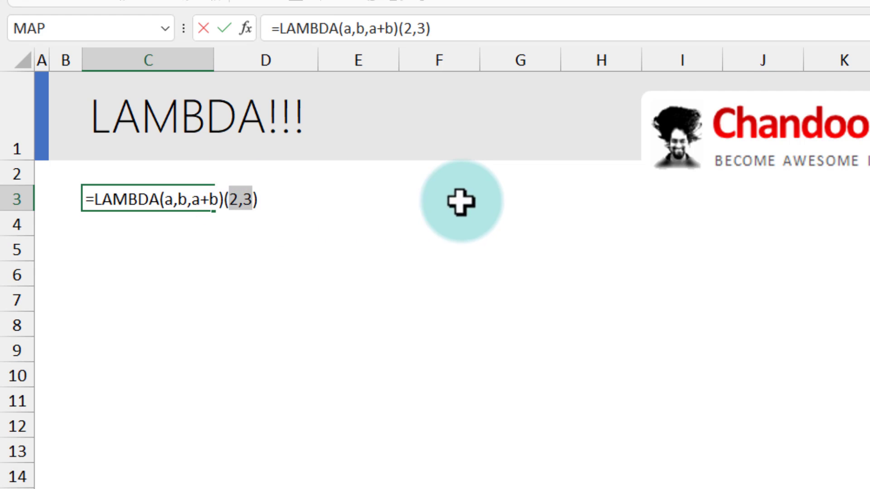
{"action": "left_click", "coordinate": [496, 201]}
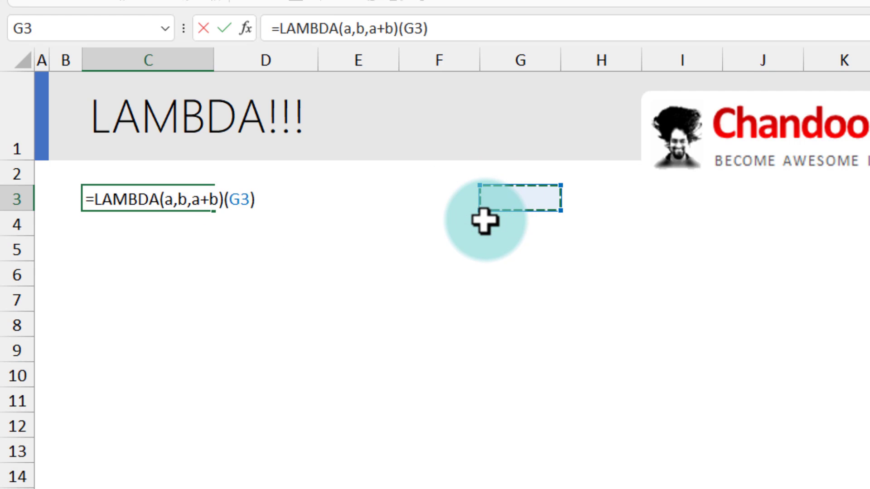
{"action": "type", "text": ","}
{"action": "left_click", "coordinate": [519, 225]}
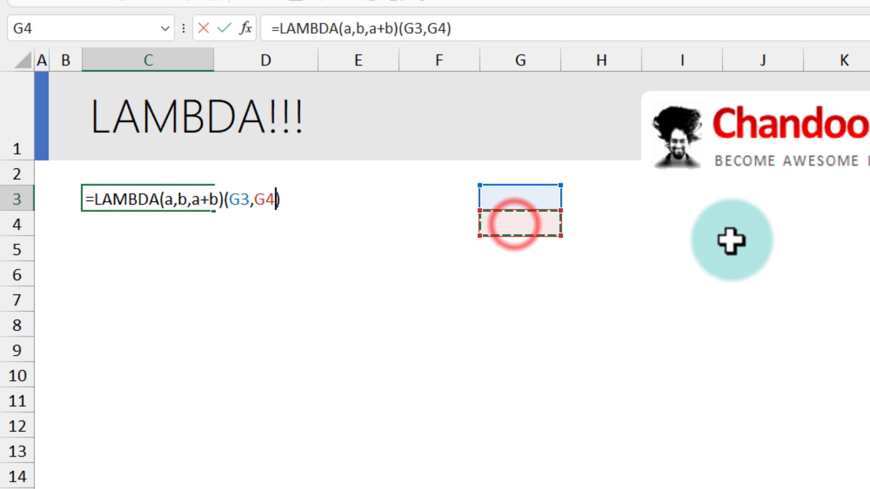
{"action": "type", "text": ")"}
{"action": "key", "text": "Return"}
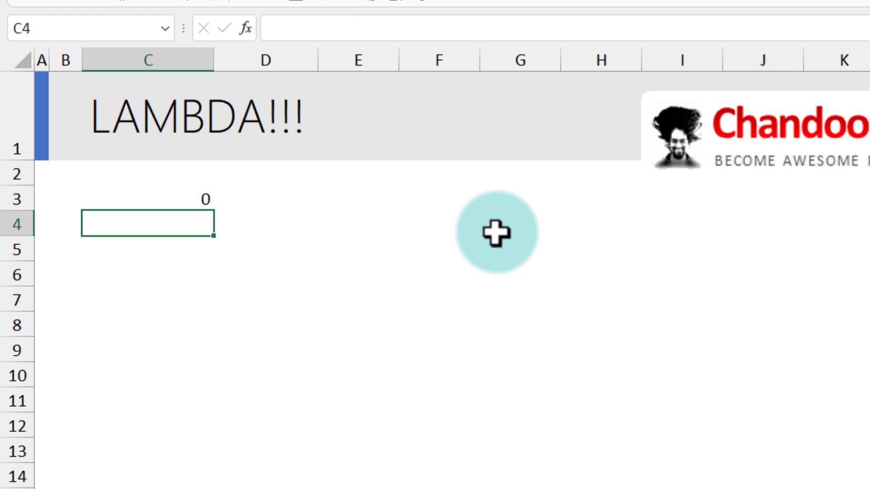
Step: Enter 23 in cell G3 and 32 in cell G4
{"action": "left_click", "coordinate": [508, 202]}
{"action": "type", "text": "23"}
{"action": "key", "text": "Return"}
{"action": "type", "text": "32"}
{"action": "key", "text": "Return"}
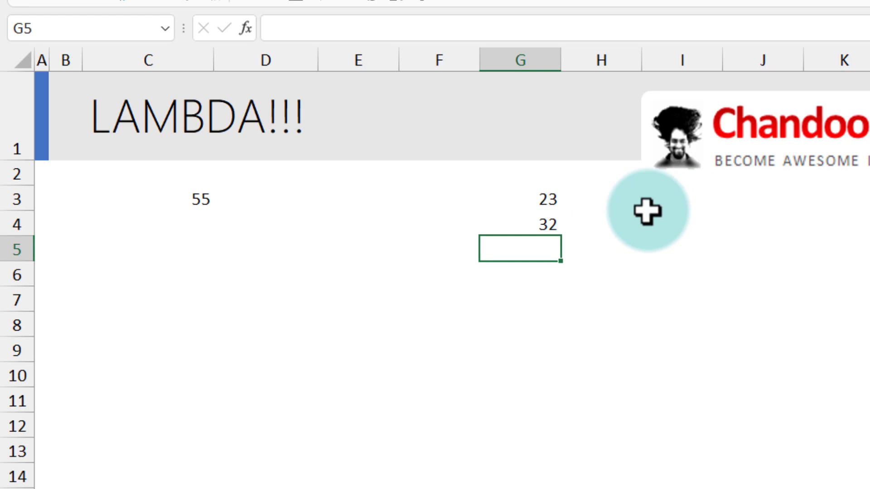
Step: Copy the LAMBDA(a,b,a+b) part of the formula in C3, leaving out the equals sign and the arguments, and keep the cell's formula
{"action": "left_click", "coordinate": [172, 199]}
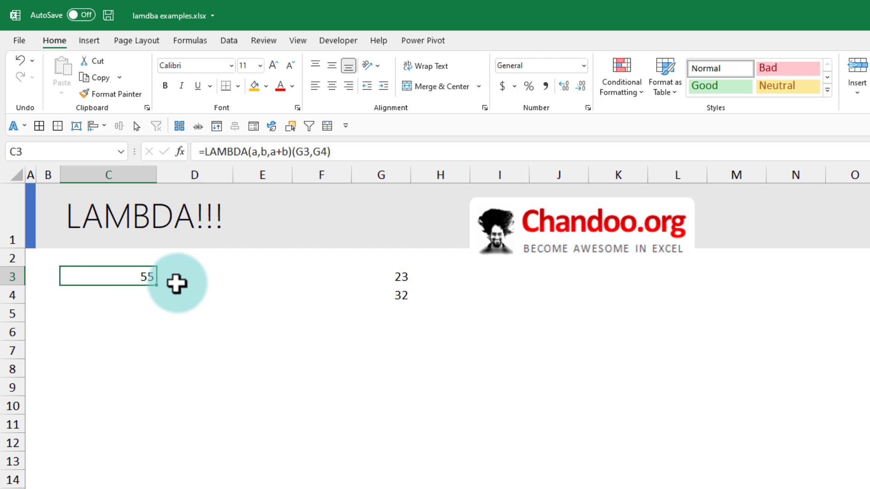
{"action": "left_click", "coordinate": [109, 487]}
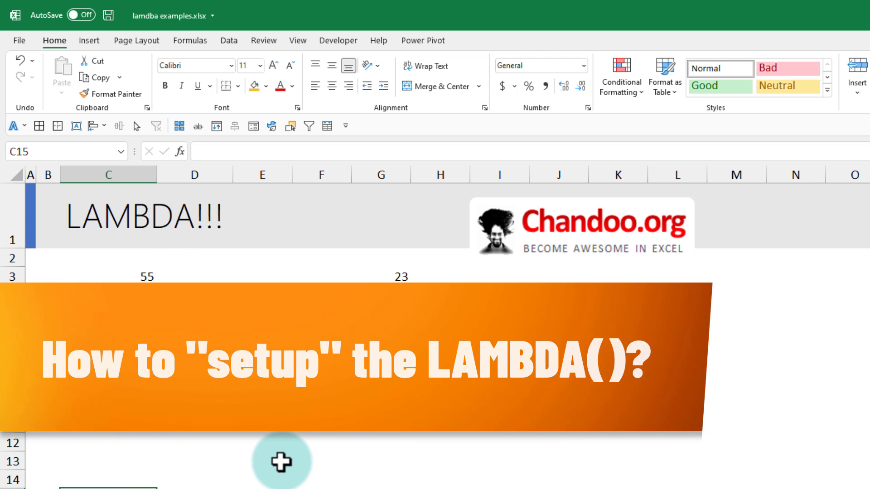
{"action": "key", "text": "ctrl+Up"}
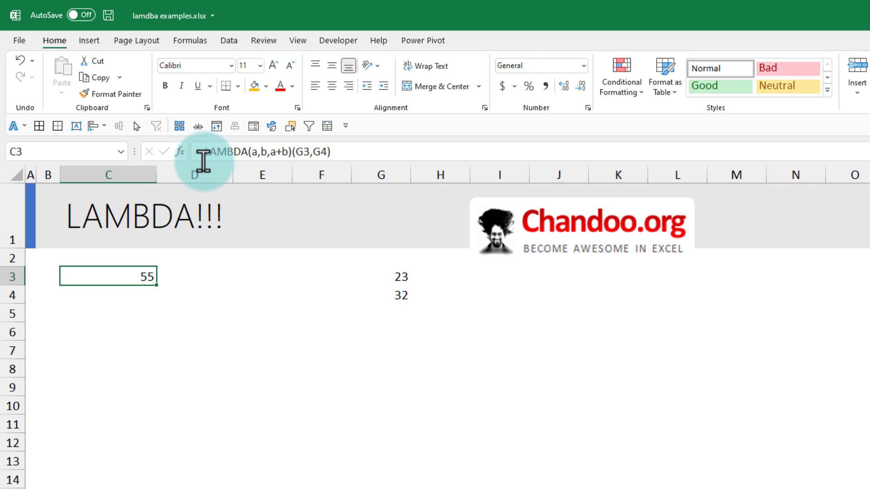
{"action": "left_click_drag", "start_coordinate": [293, 151], "coordinate": [204, 151]}
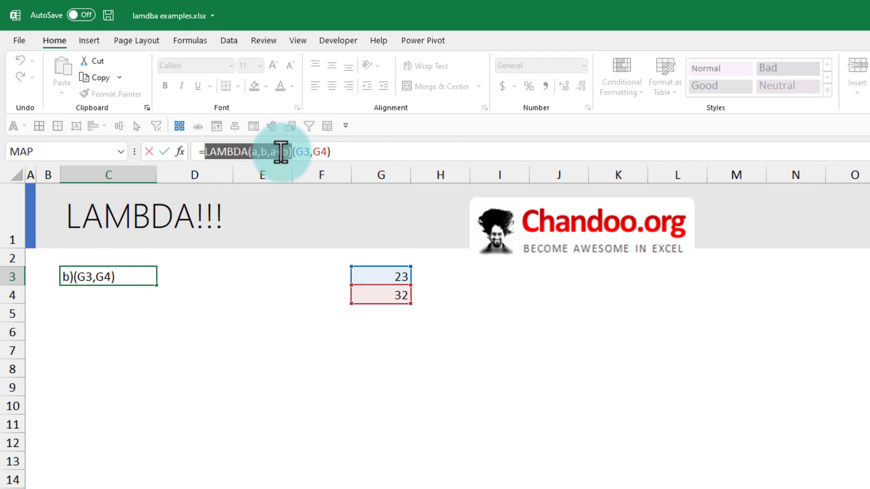
{"action": "key", "text": "ctrl+Return"}
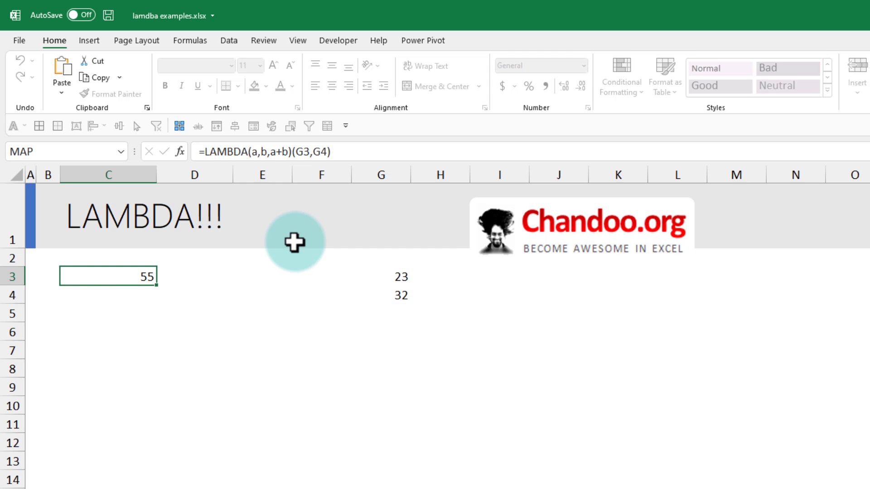
Step: Define a workbook-scoped name add2Numbers that refers to =LAMBDA(a,b,a+b), reusing the copied formula text
{"action": "left_click", "coordinate": [184, 42]}
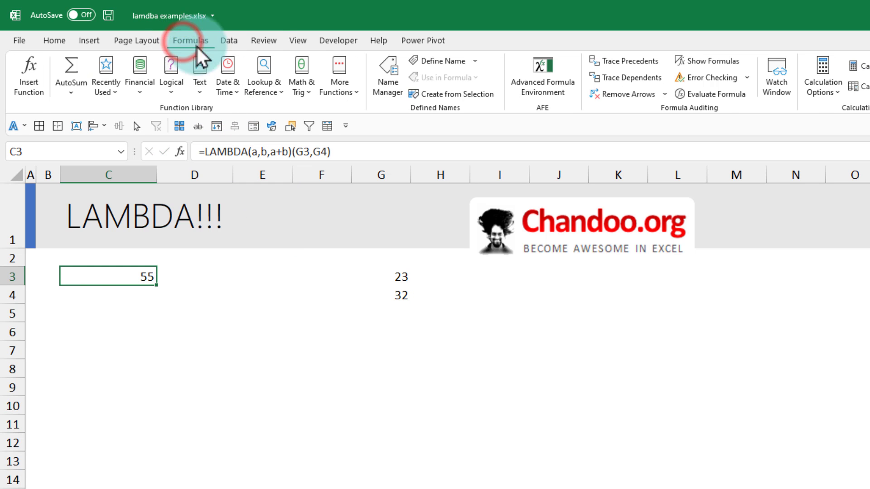
{"action": "left_click", "coordinate": [380, 89]}
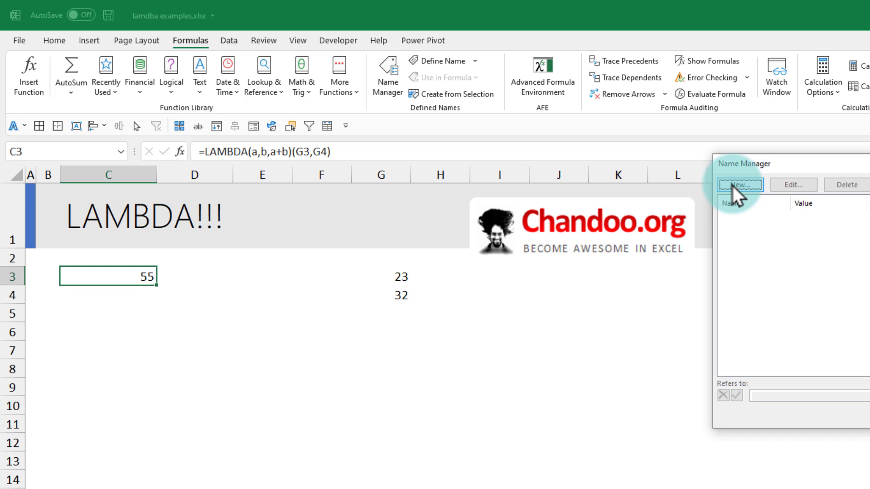
{"action": "left_click", "coordinate": [733, 186]}
{"action": "left_click_drag", "start_coordinate": [735, 244], "coordinate": [343, 281]}
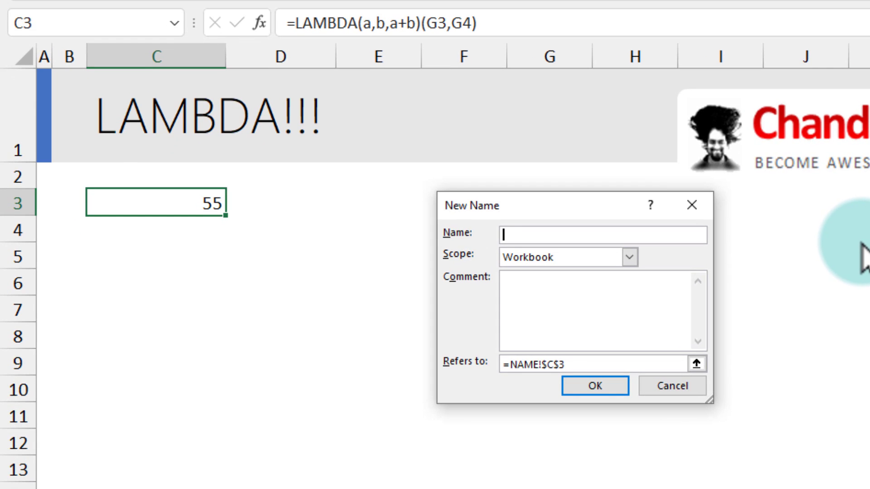
{"action": "type", "text": "add2Numbers"}
{"action": "left_click", "coordinate": [580, 366]}
{"action": "key", "text": "ctrl+v"}
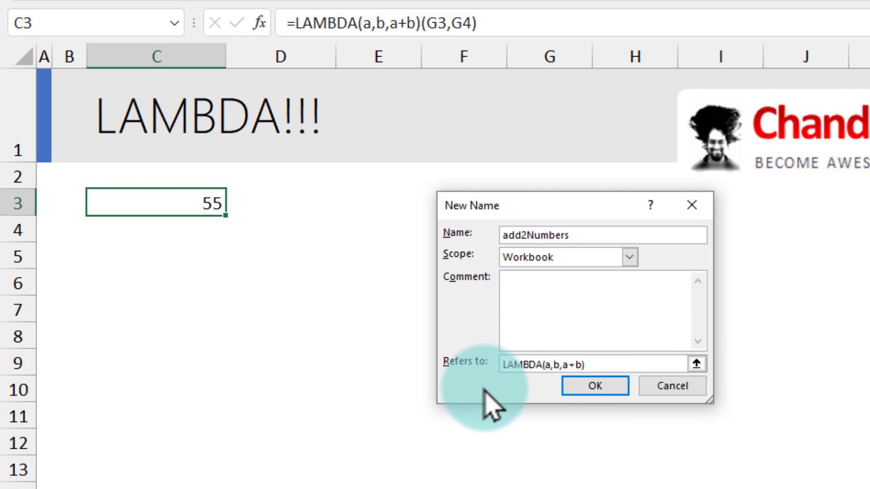
{"action": "key", "text": "Home"}
{"action": "type", "text": "="}
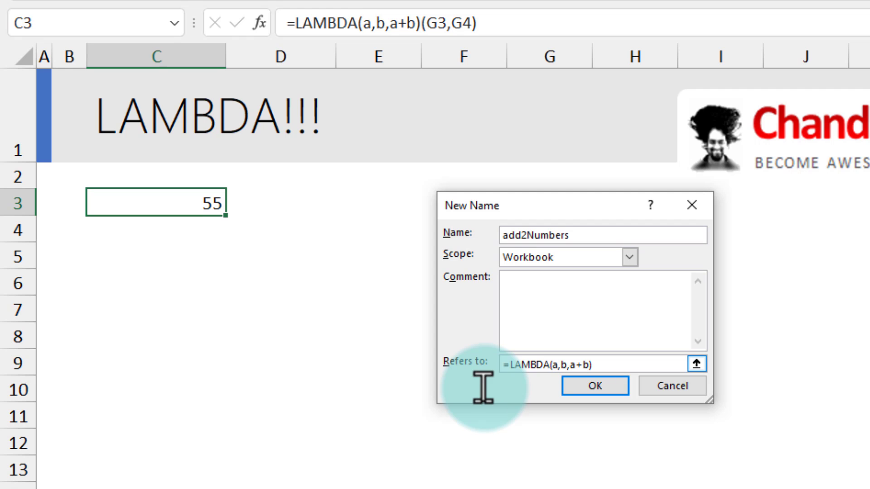
{"action": "left_click", "coordinate": [595, 386]}
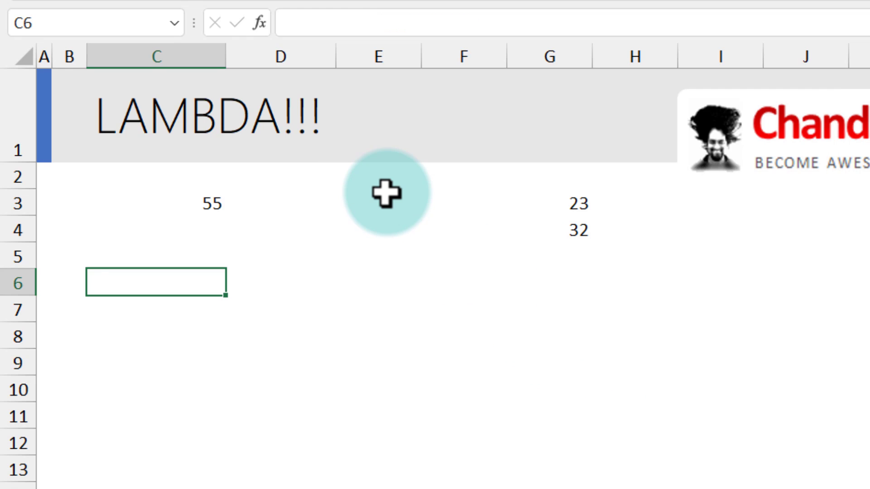
Step: Enter =add2Numbers(12,76) in cell C6 and review the formula without changing it
{"action": "type", "text": "=l"}
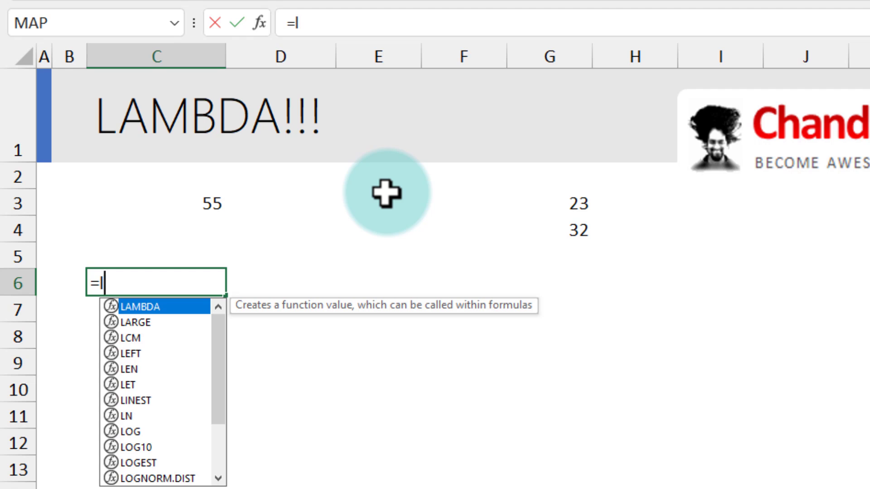
{"action": "key", "text": "BackSpace"}
{"action": "type", "text": "add"}
{"action": "key", "text": "Tab"}
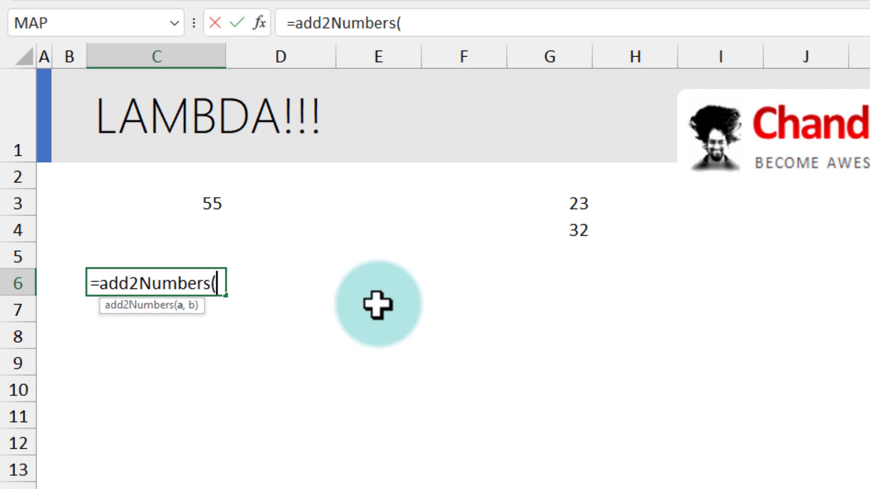
{"action": "type", "text": "12"}
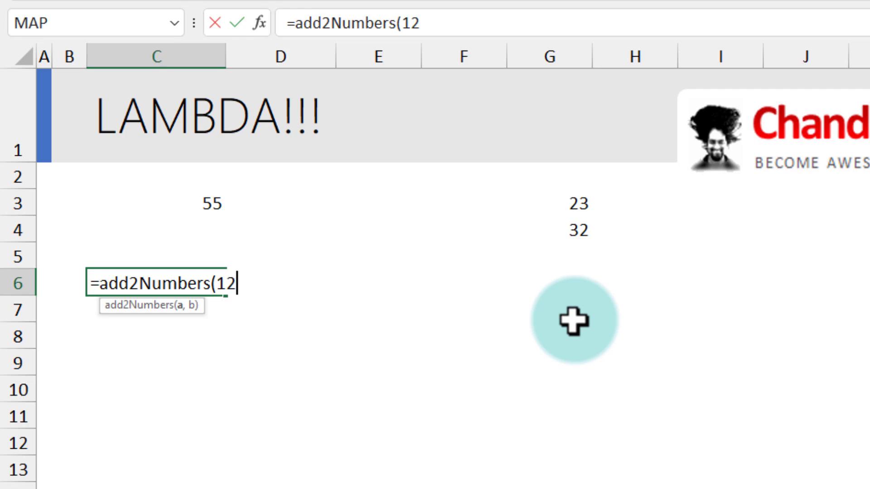
{"action": "type", "text": ",76)"}
{"action": "key", "text": "Return"}
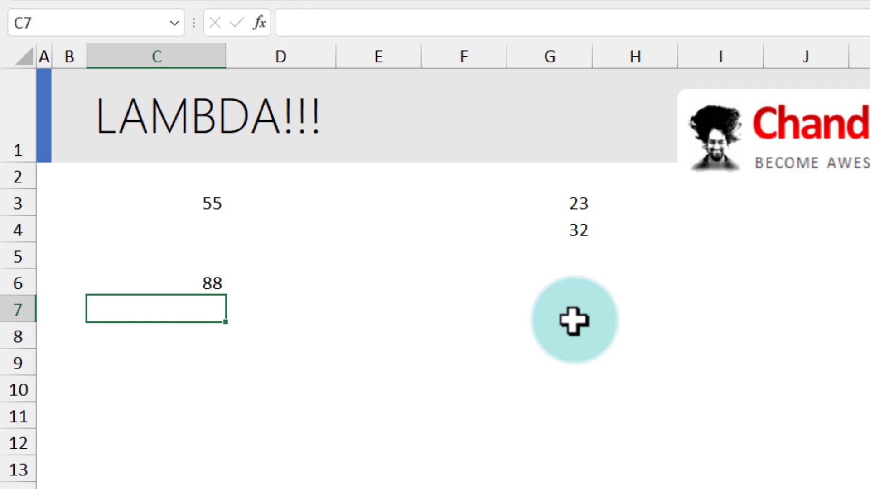
{"action": "left_click", "coordinate": [189, 285]}
{"action": "double_click", "coordinate": [190, 285]}
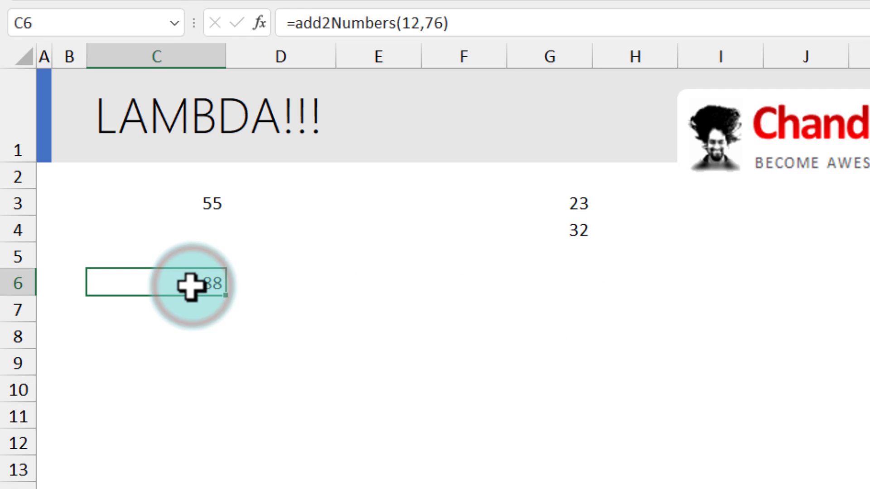
{"action": "key", "text": "Escape"}
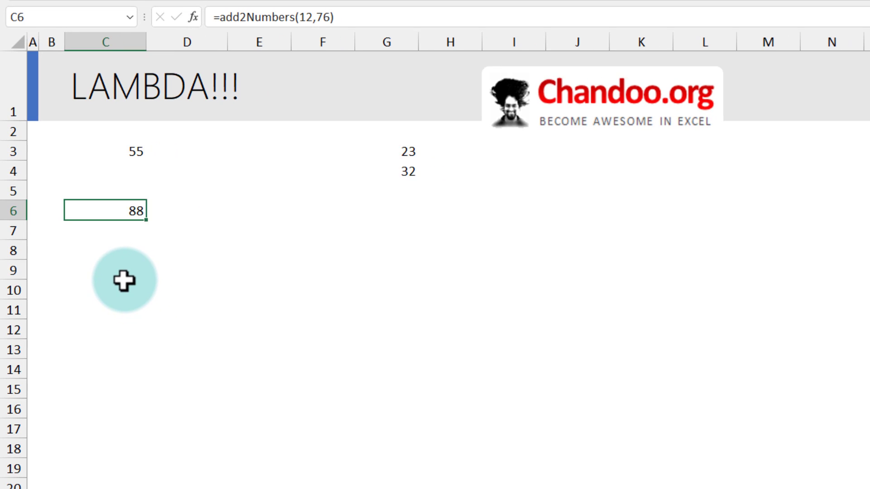
Step: Enter =add2Numbers(C24,D24) in cell E24, the first row of the table's a+b column
{"action": "scroll", "coordinate": [124, 281], "scroll_direction": "down", "scroll_amount": 5}
{"action": "left_click_drag", "start_coordinate": [108, 221], "coordinate": [189, 399]}
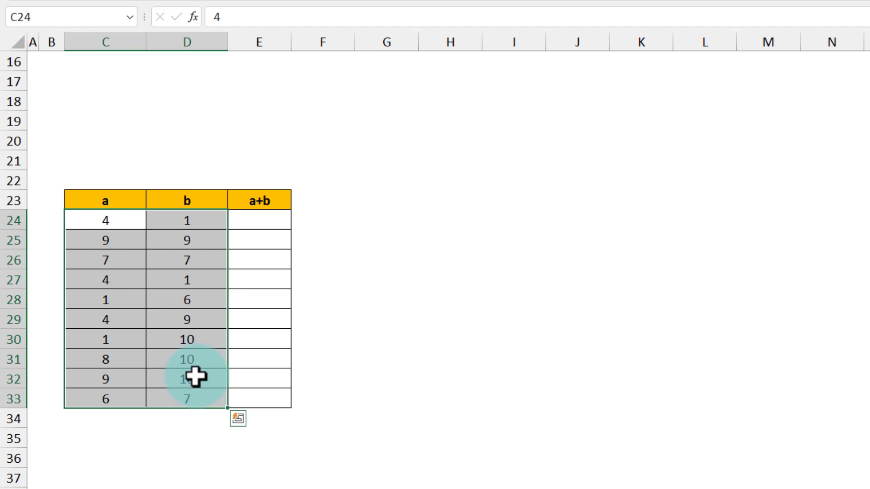
{"action": "left_click_drag", "start_coordinate": [249, 220], "coordinate": [238, 400]}
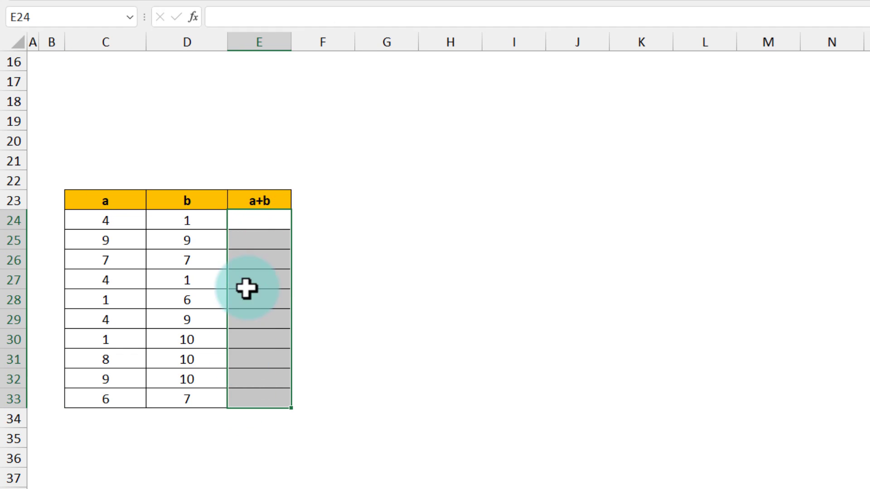
{"action": "left_click", "coordinate": [252, 218]}
{"action": "type", "text": "="}
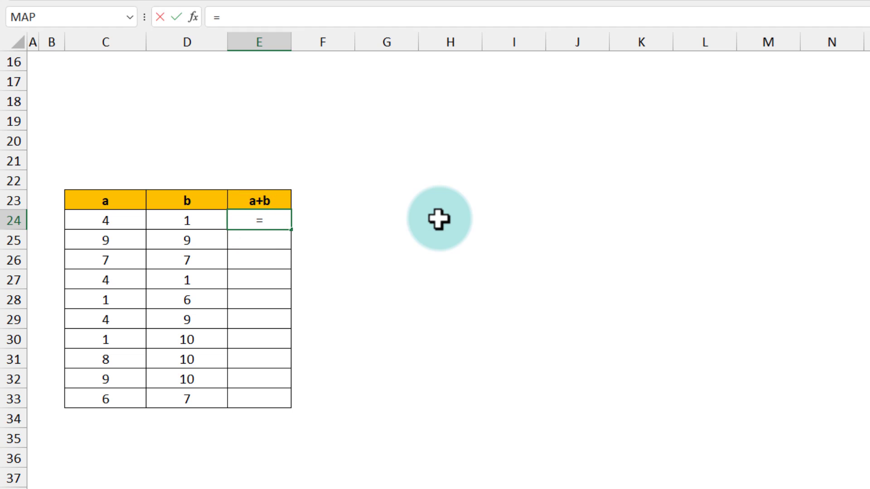
{"action": "type", "text": "add"}
{"action": "key", "text": "Tab"}
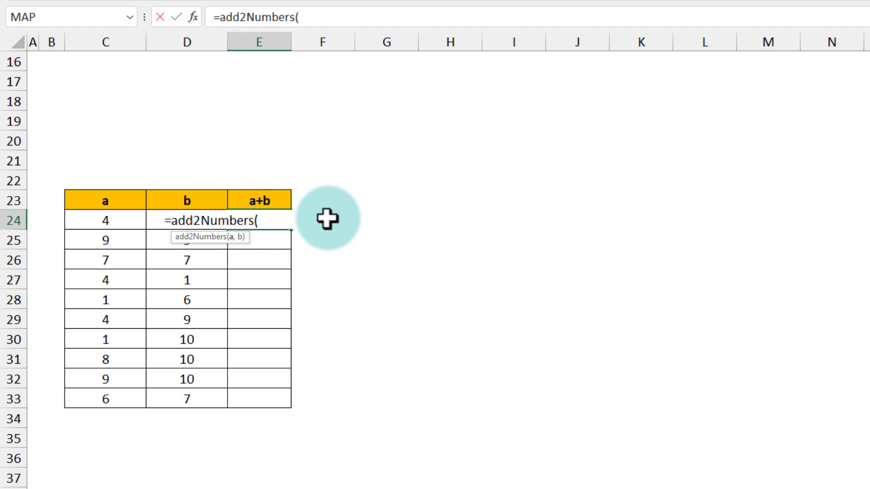
{"action": "left_click", "coordinate": [91, 217]}
{"action": "type", "text": ","}
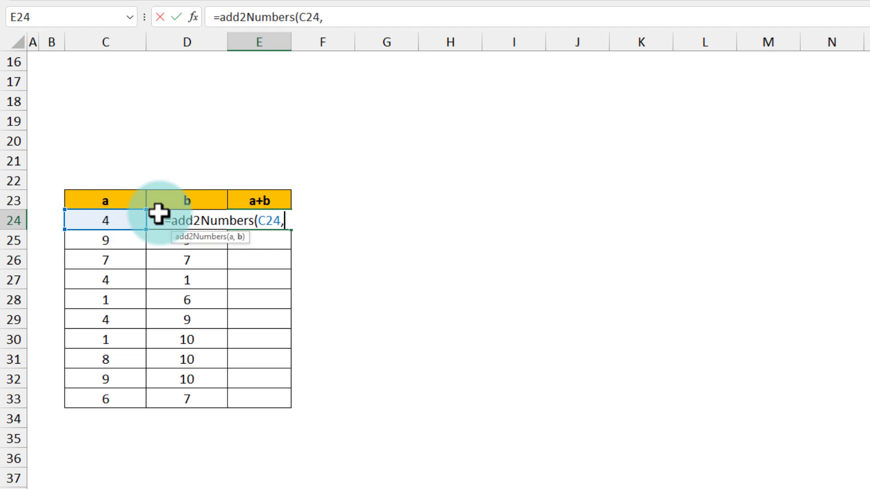
{"action": "left_click", "coordinate": [158, 214]}
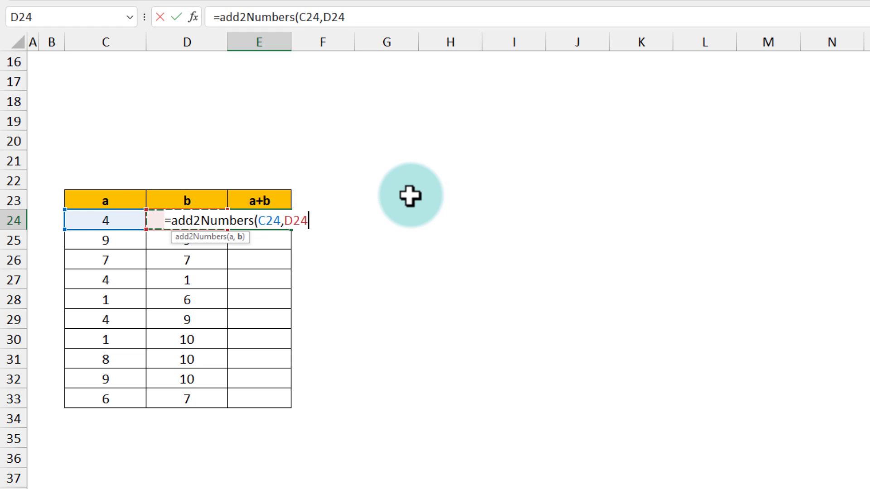
{"action": "type", "text": ")"}
{"action": "key", "text": "Return"}
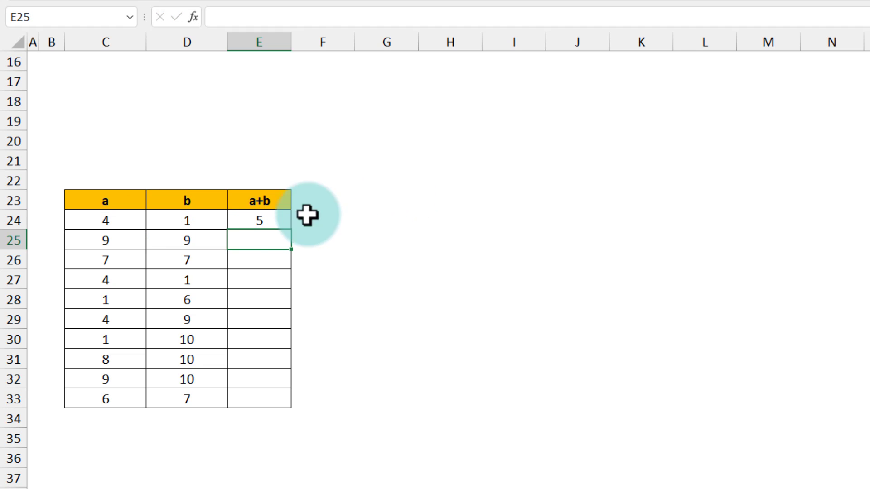
Step: Fill the add2Numbers formula from E24 down to E33 and review the formula in E29 without changing it
{"action": "left_click", "coordinate": [267, 221]}
{"action": "left_click_drag", "start_coordinate": [289, 229], "coordinate": [283, 404]}
{"action": "left_click", "coordinate": [271, 320]}
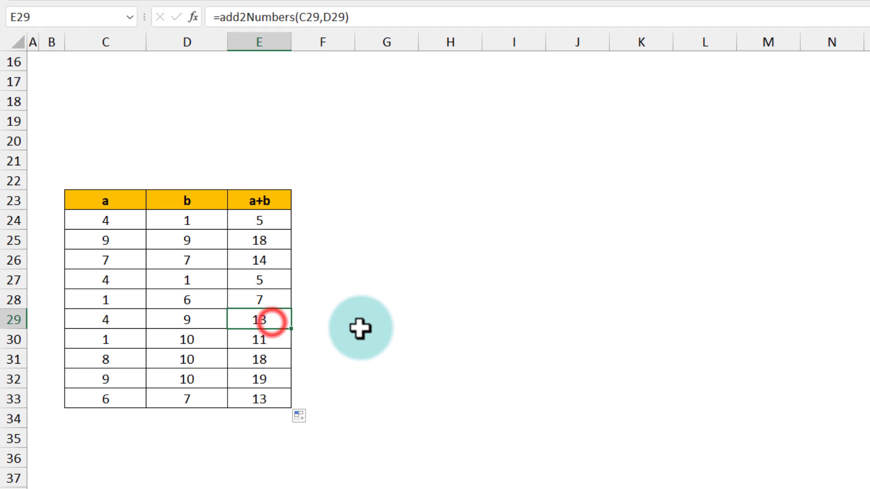
{"action": "key", "text": "F2"}
{"action": "key", "text": "Escape"}
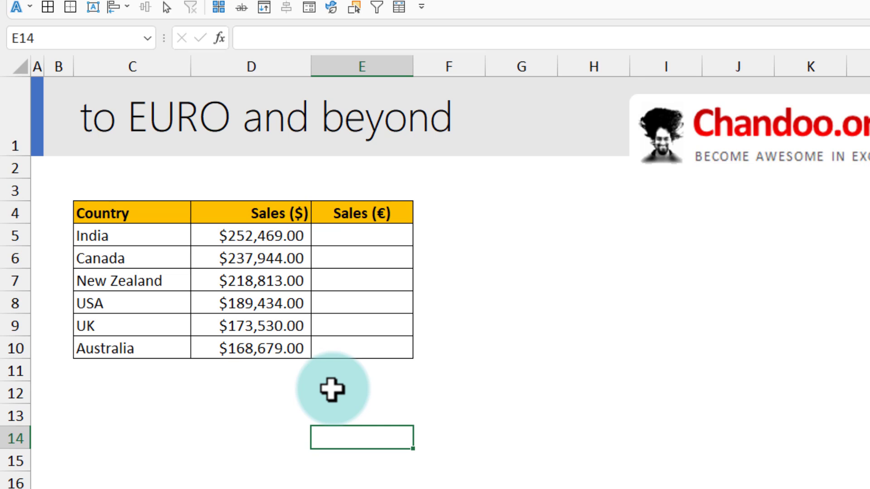
Step: On the euro conversion sheet, try =D5*0.9 in cell E5 for India's euro sales and clear the cell
{"action": "left_click_drag", "start_coordinate": [272, 234], "coordinate": [289, 353]}
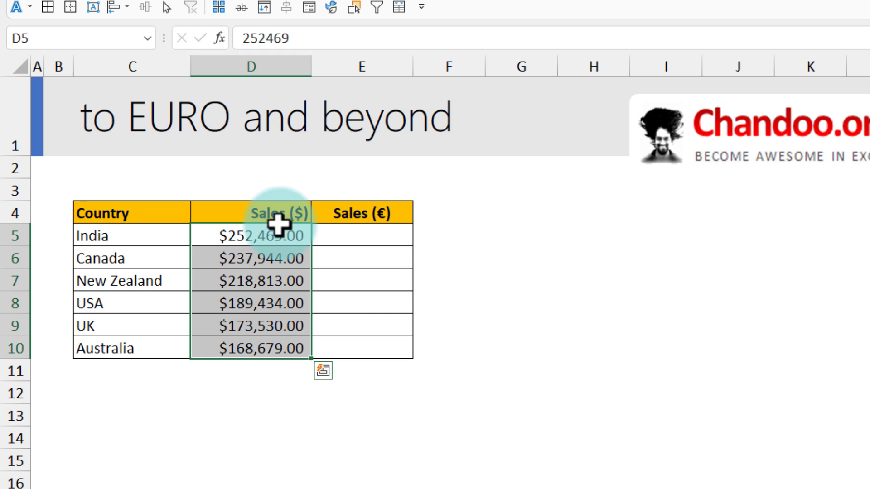
{"action": "left_click", "coordinate": [351, 234]}
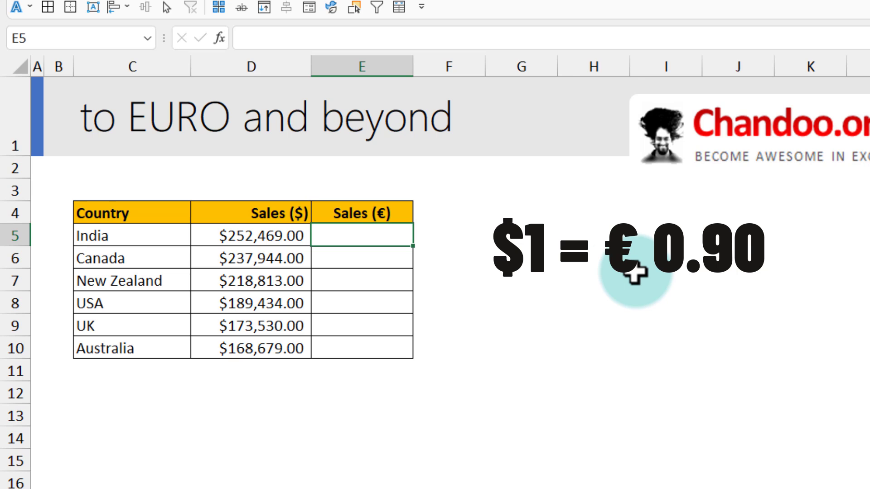
{"action": "left_click", "coordinate": [255, 240]}
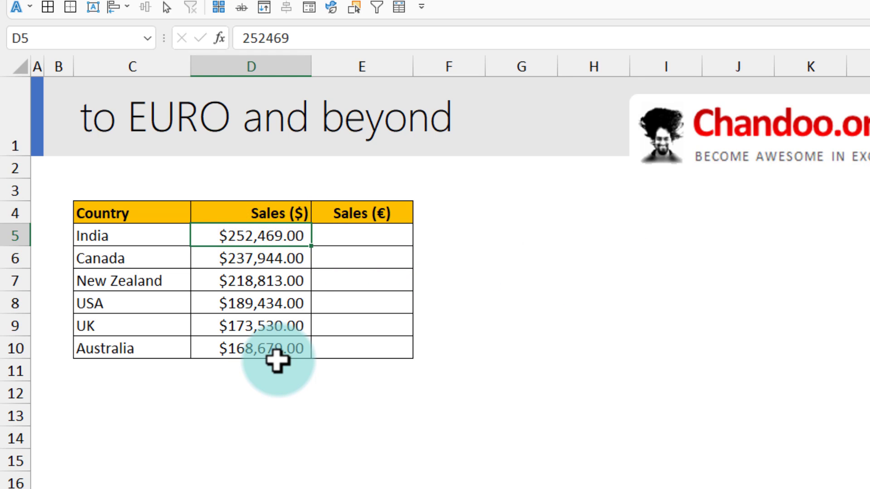
{"action": "left_click", "coordinate": [385, 236]}
{"action": "type", "text": "="}
{"action": "key", "text": "Left"}
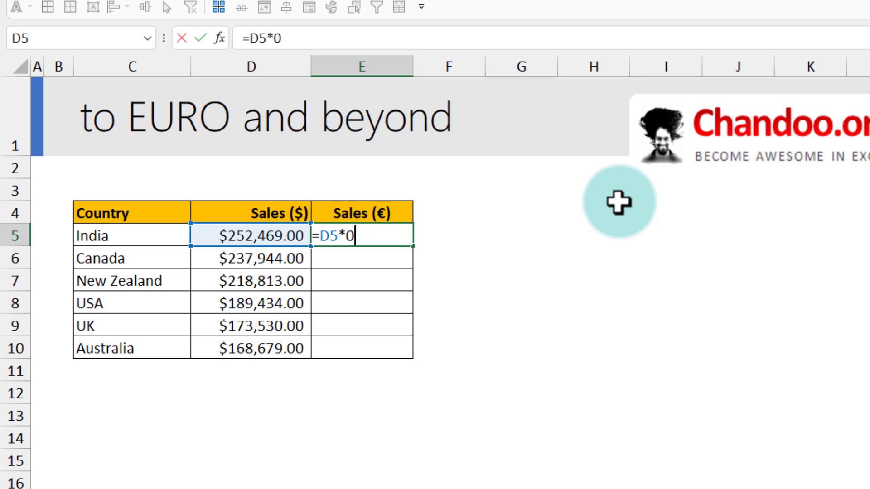
{"action": "type", "text": "*0.98"}
{"action": "key", "text": "BackSpace"}
{"action": "key", "text": "Return"}
{"action": "key", "text": "Up"}
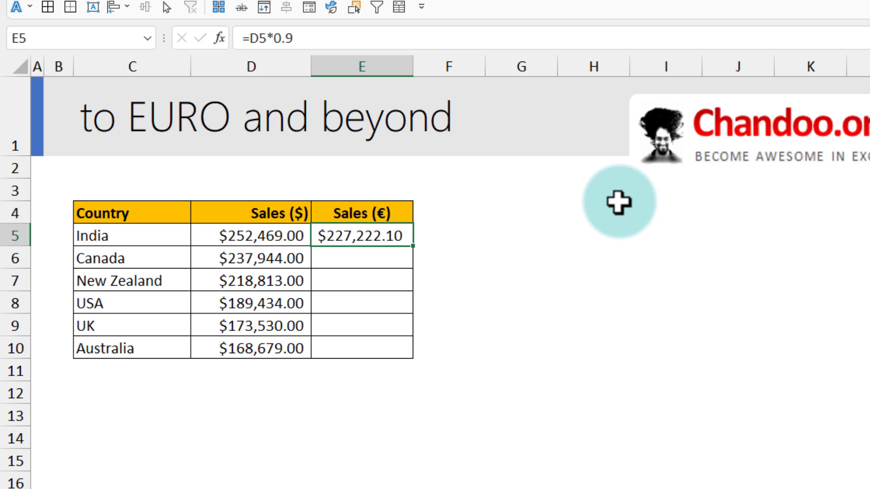
{"action": "key", "text": "Delete"}
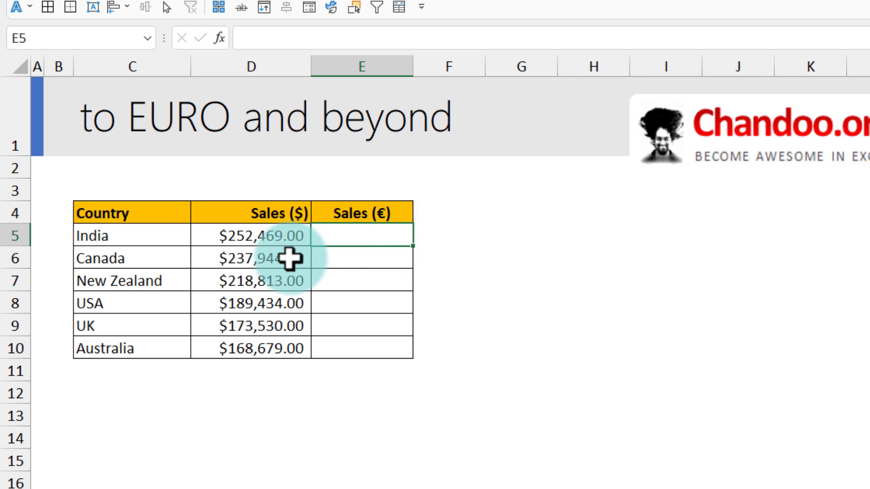
Step: Enter =LAMBDA(dollars, 0.9*dollars)(D5) in cell E5 to convert India's dollar sales to euros
{"action": "type", "text": "=lam"}
{"action": "key", "text": "Tab"}
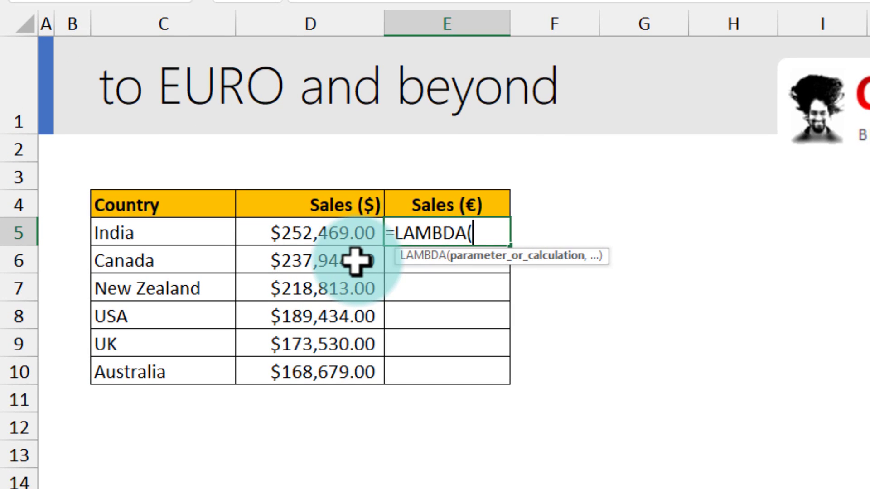
{"action": "type", "text": "dollars, "}
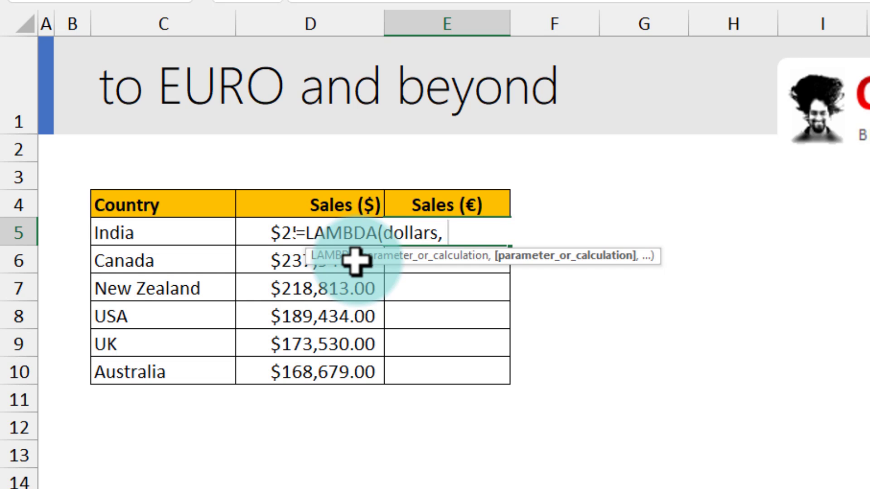
{"action": "type", "text": "0.9*dollars)"}
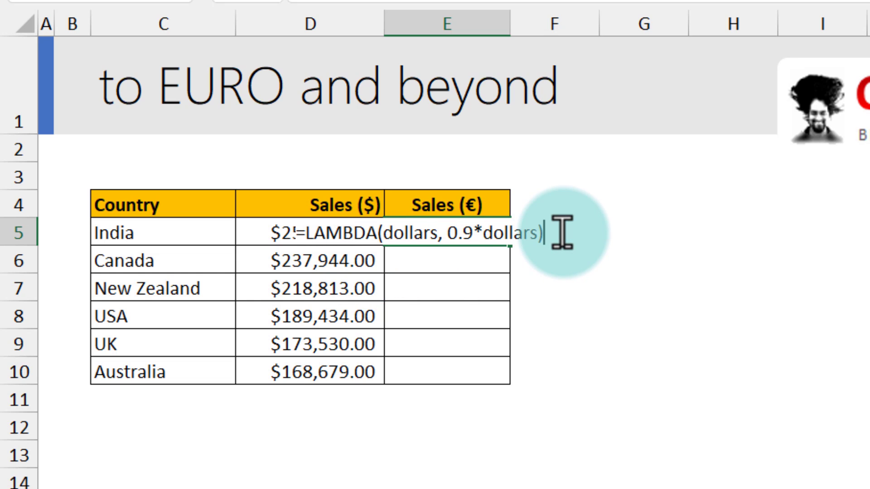
{"action": "type", "text": "("}
{"action": "left_click", "coordinate": [236, 229]}
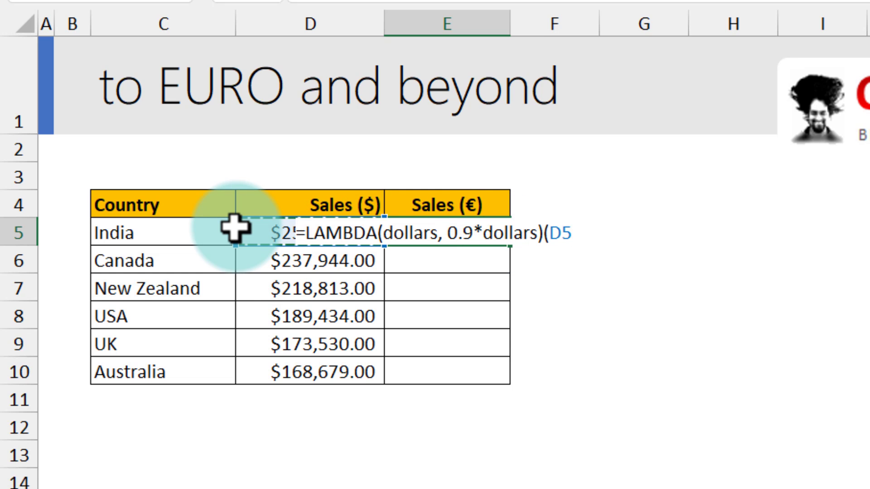
{"action": "key", "text": "Return"}
Step: Apply the € Euro (€ 123) accounting format to E5 and fill its formula down to E10
{"action": "left_click", "coordinate": [462, 225]}
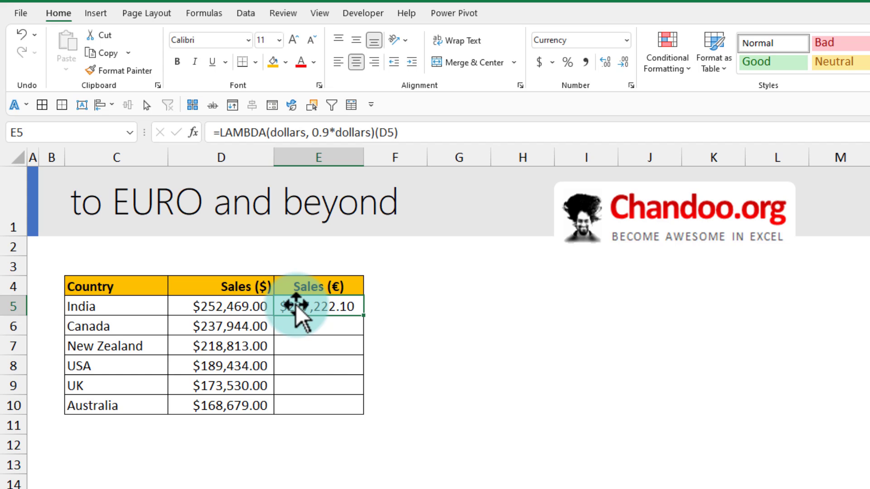
{"action": "left_click", "coordinate": [551, 64]}
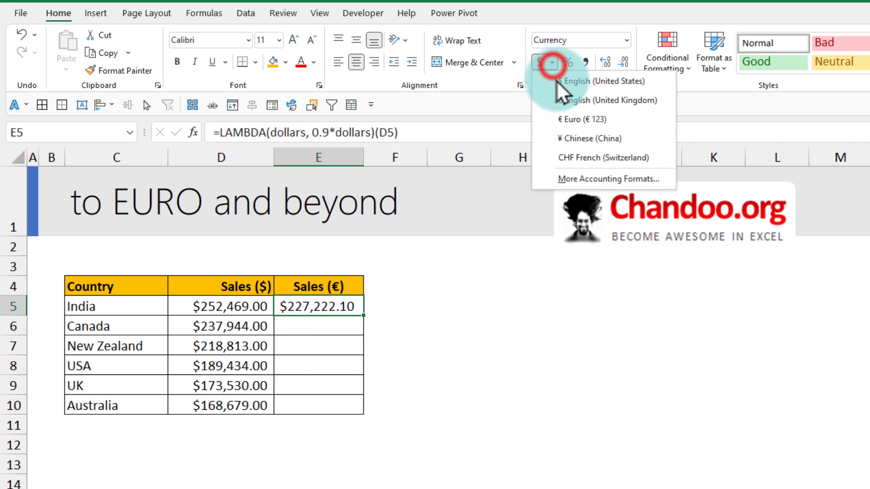
{"action": "left_click", "coordinate": [566, 119]}
{"action": "double_click", "coordinate": [371, 315]}
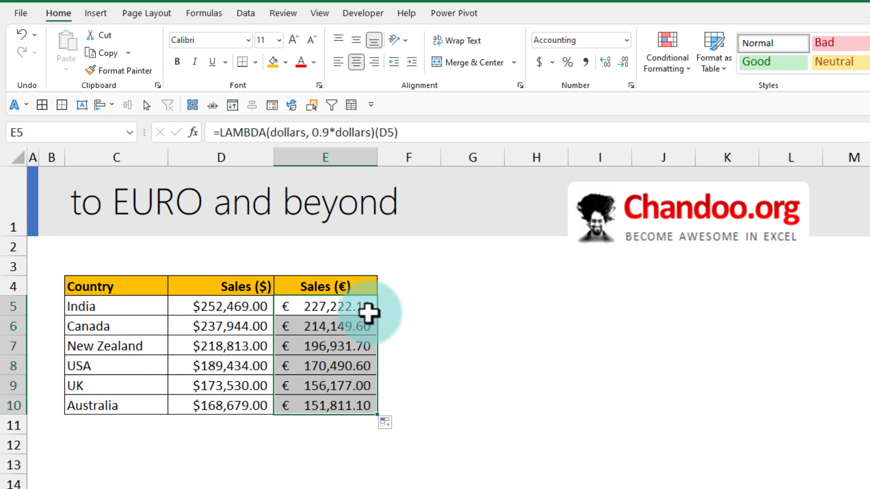
Step: Review the LAMBDA formula text in cell E5 without changing it
{"action": "left_click", "coordinate": [367, 310]}
{"action": "key", "text": "F2"}
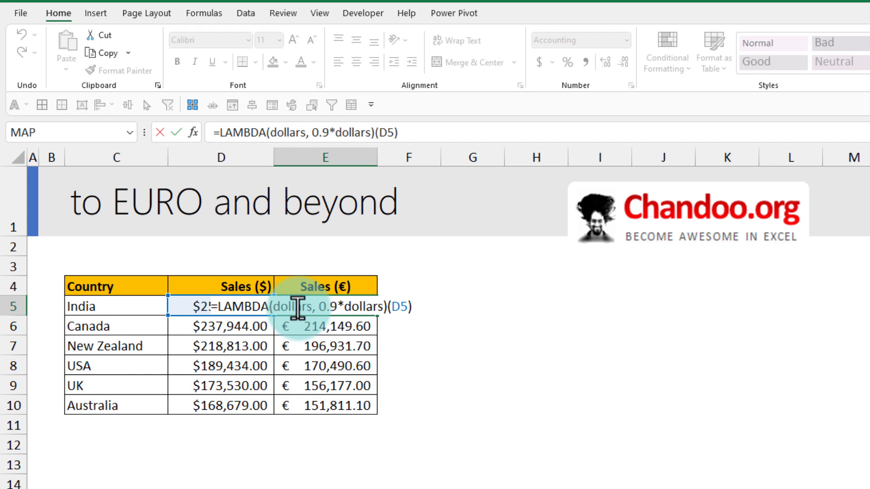
{"action": "left_click_drag", "start_coordinate": [218, 307], "coordinate": [422, 312]}
{"action": "key", "text": "Escape"}
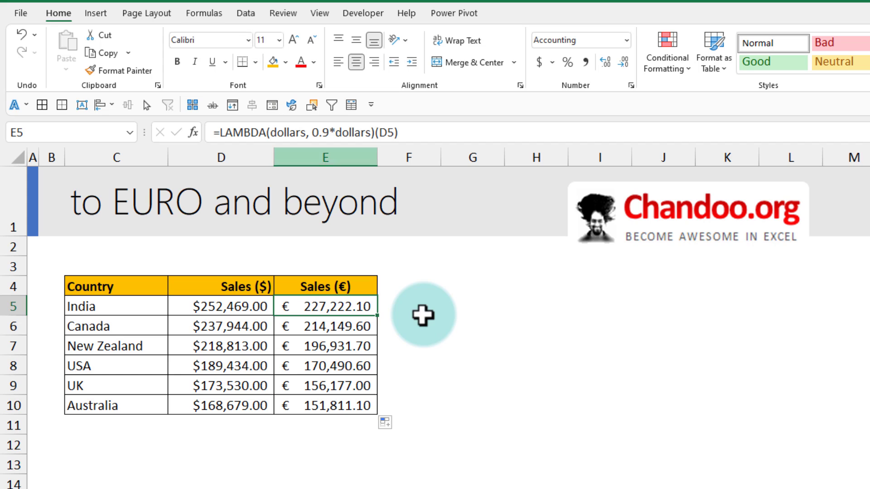
Step: Define a workbook-scoped name toEuro that refers to =lambda(dollas, 0.9*dollars)
{"action": "left_click", "coordinate": [205, 13]}
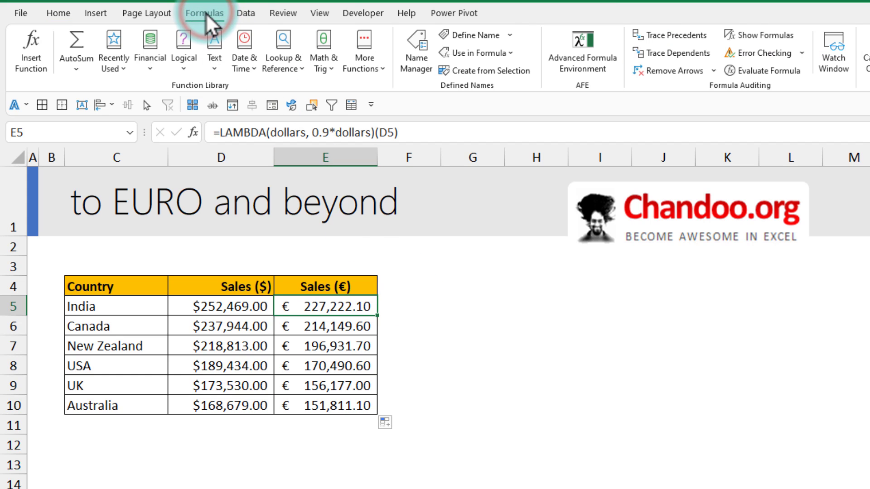
{"action": "left_click", "coordinate": [477, 37]}
{"action": "left_click_drag", "start_coordinate": [419, 268], "coordinate": [648, 284]}
{"action": "key", "text": "BackSpace"}
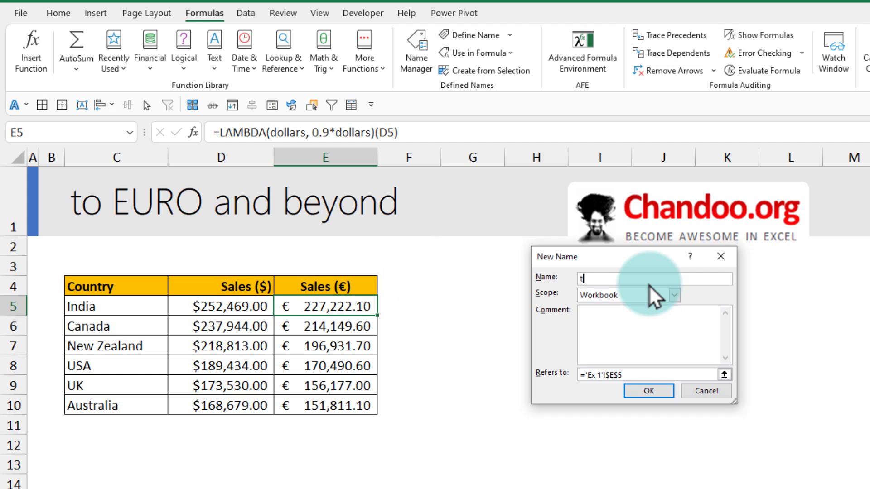
{"action": "type", "text": "toEuro"}
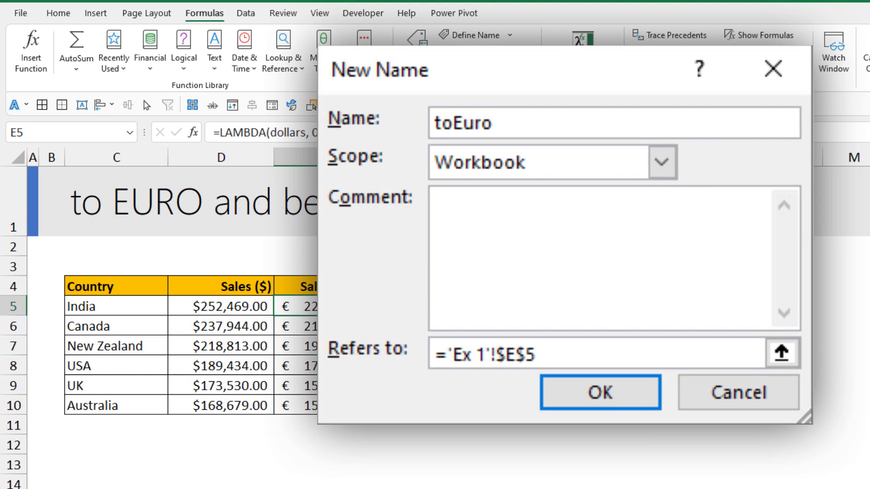
{"action": "left_click", "coordinate": [559, 355]}
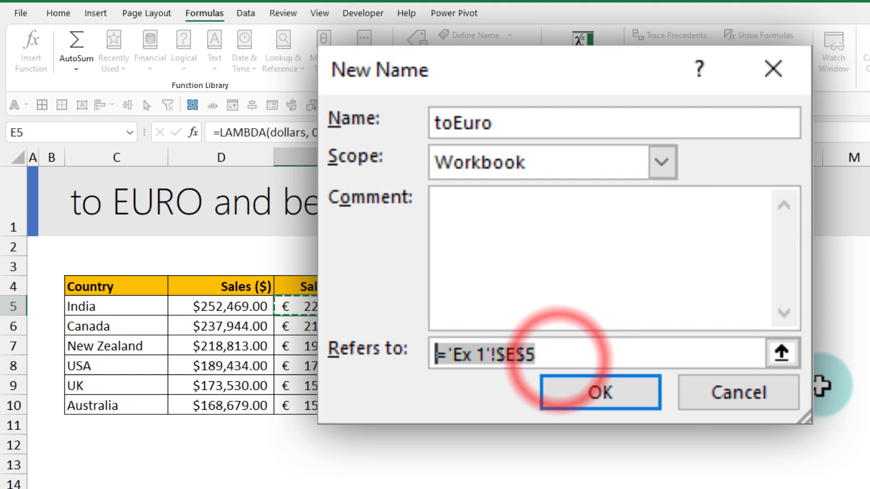
{"action": "type", "text": "=lambda(dollas, 0.9*dollars"}
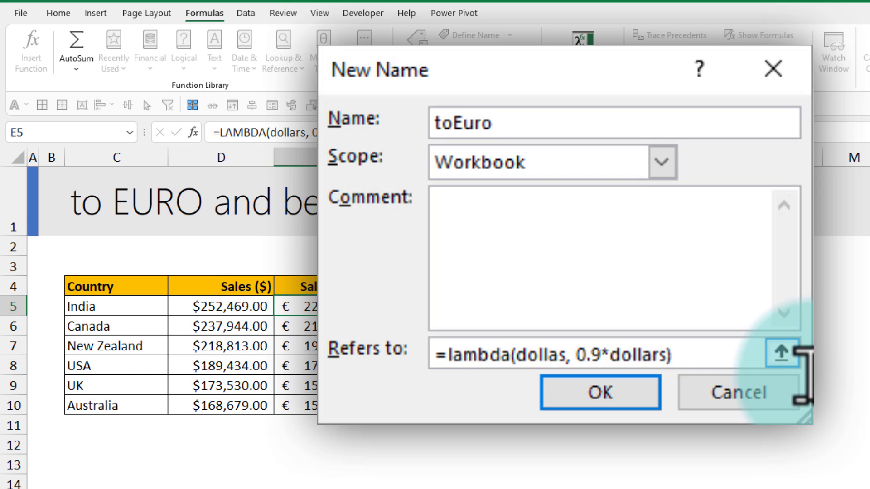
{"action": "left_click", "coordinate": [632, 390]}
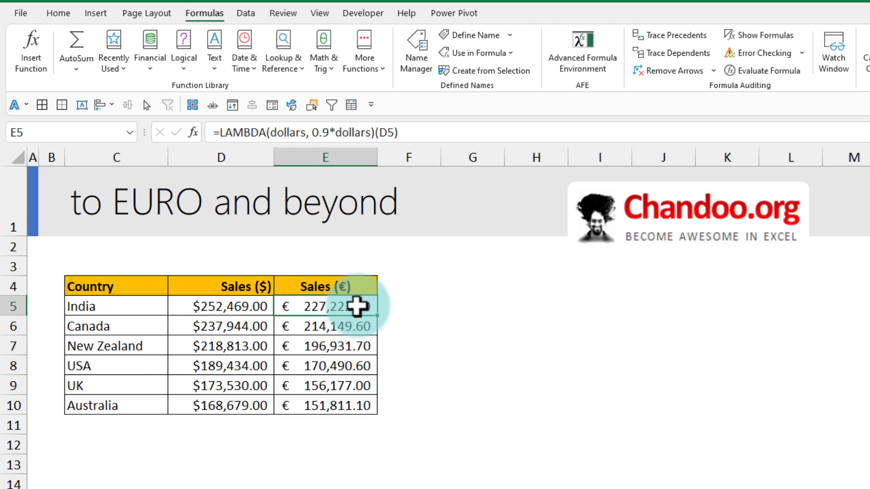
Step: Replace the formula in cell E5 with =toEuro(D5), keeping the cell selected
{"action": "type", "text": "=to"}
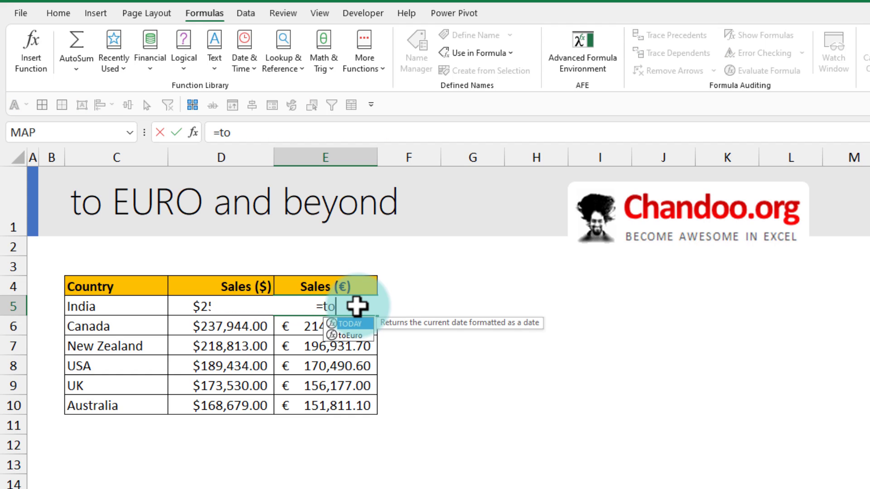
{"action": "key", "text": "Down"}
{"action": "key", "text": "Tab"}
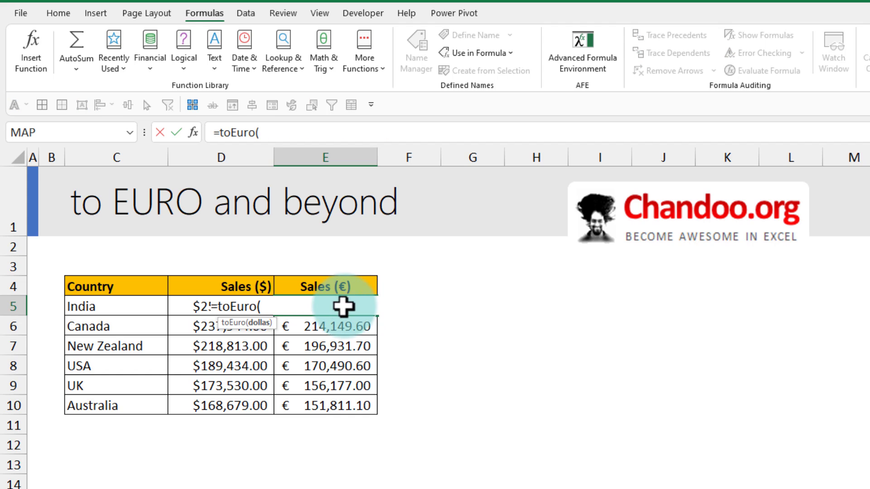
{"action": "left_click", "coordinate": [187, 306]}
{"action": "key", "text": "ctrl+Return"}
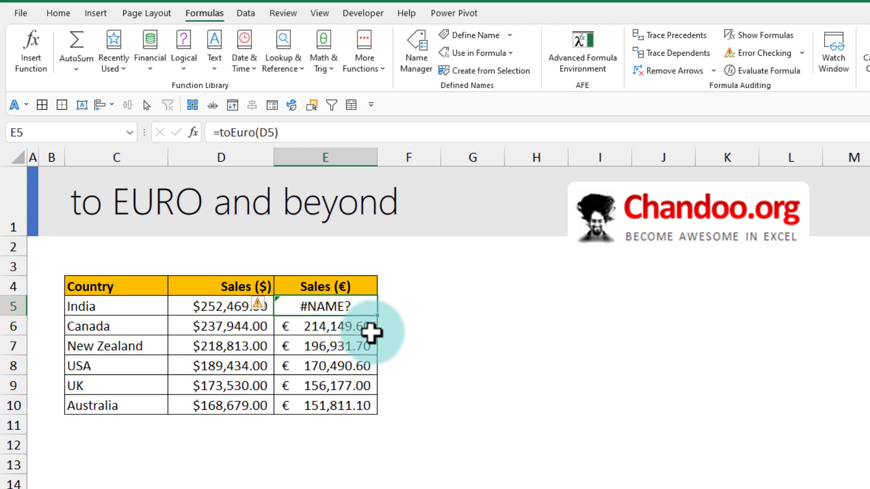
Step: Correct the parameter spelling in the toEuro name so it refers to =LAMBDA(dollars, 0.9*dollars)
{"action": "left_click", "coordinate": [406, 56]}
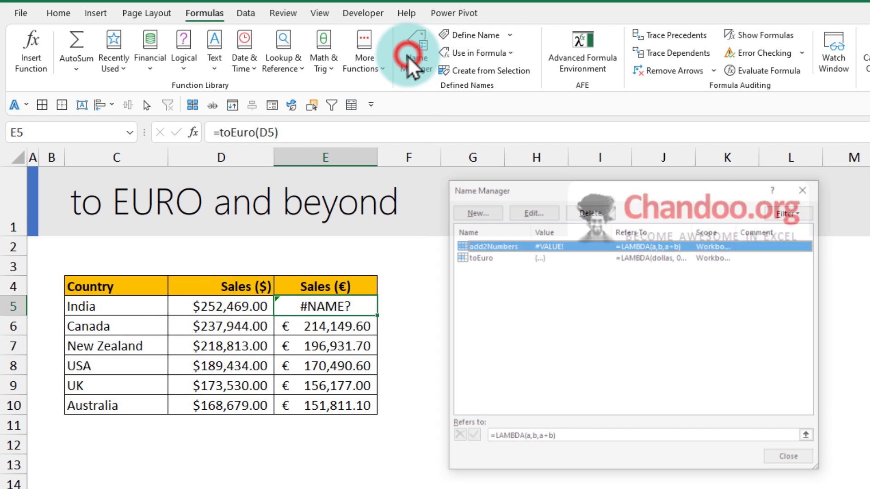
{"action": "left_click", "coordinate": [483, 257]}
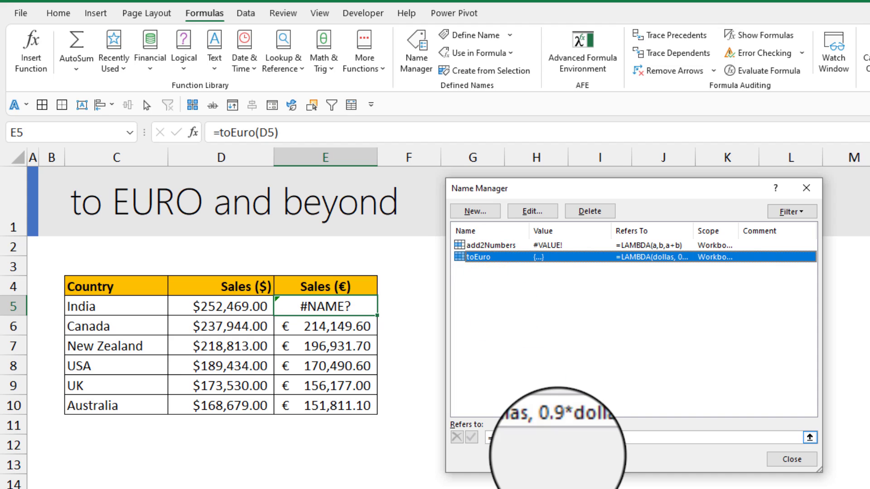
{"action": "left_click", "coordinate": [543, 437]}
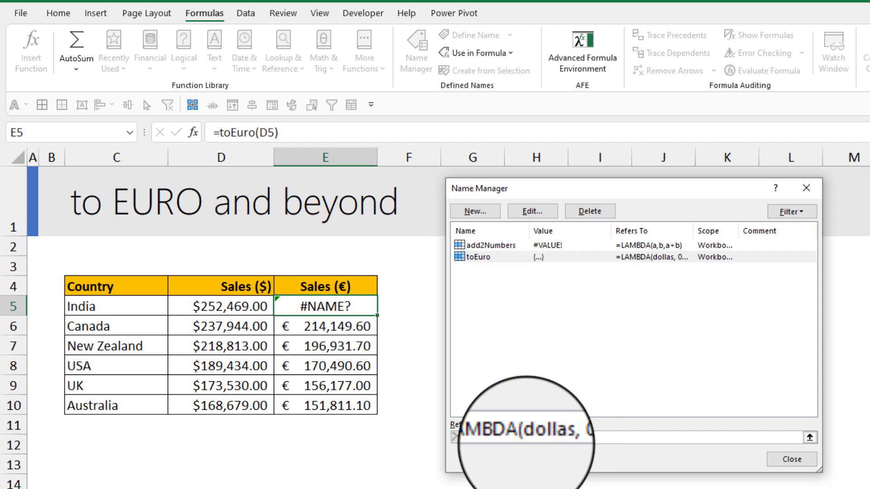
{"action": "type", "text": "r"}
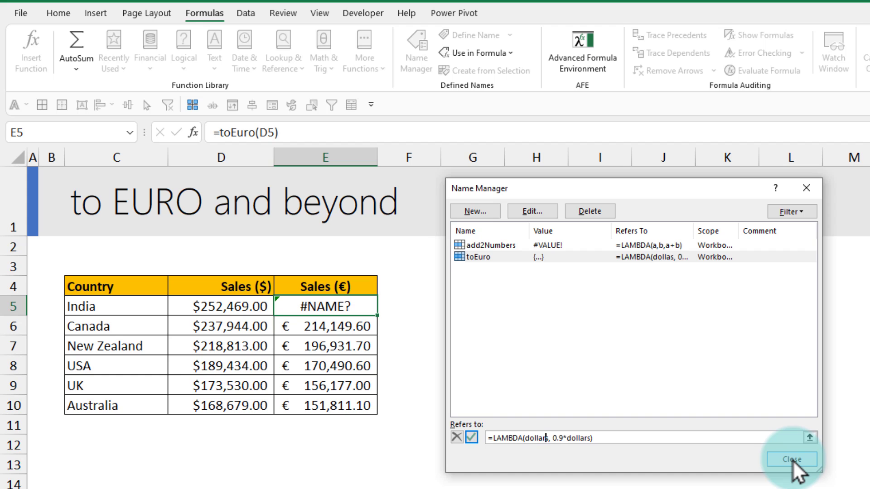
{"action": "left_click", "coordinate": [470, 437]}
{"action": "left_click", "coordinate": [774, 458]}
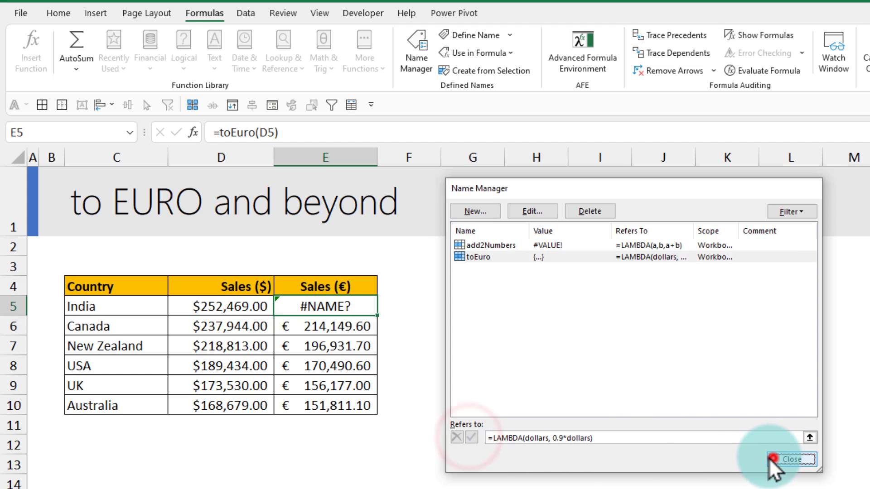
Step: Fill the toEuro formula from E5 down to E10 and select E7 to check its copy
{"action": "left_click_drag", "start_coordinate": [378, 324], "coordinate": [382, 412]}
{"action": "left_click", "coordinate": [327, 353]}
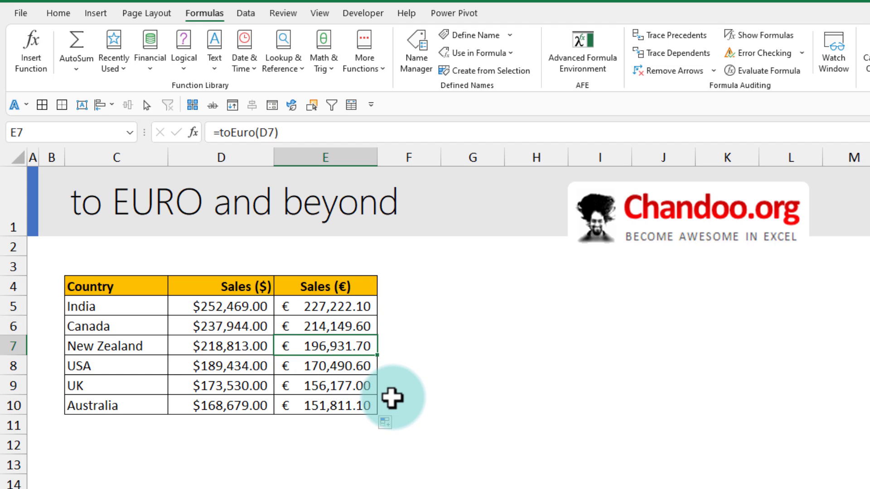
Step: Enter =toEuro(D82) in E82 for New Zealand in the second sales table starting at row 81
{"action": "scroll", "coordinate": [391, 398], "scroll_direction": "down", "scroll_amount": 20}
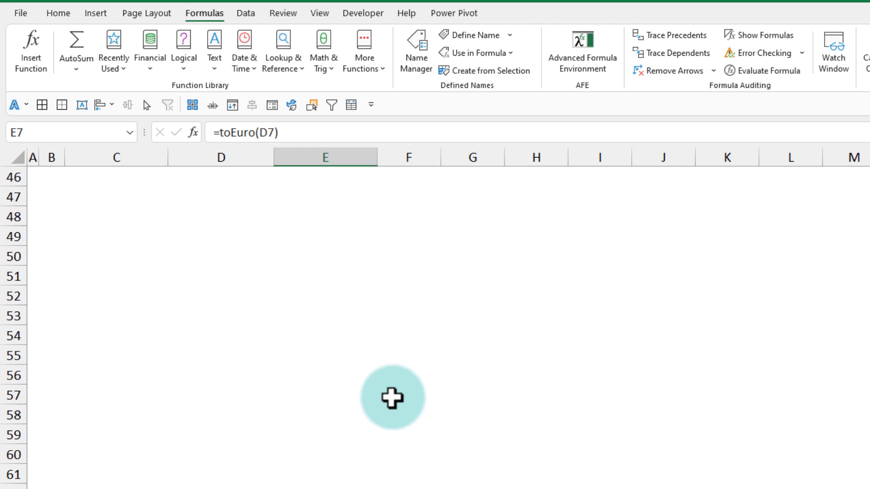
{"action": "scroll", "coordinate": [391, 398], "scroll_direction": "down", "scroll_amount": 2}
{"action": "left_click", "coordinate": [317, 476]}
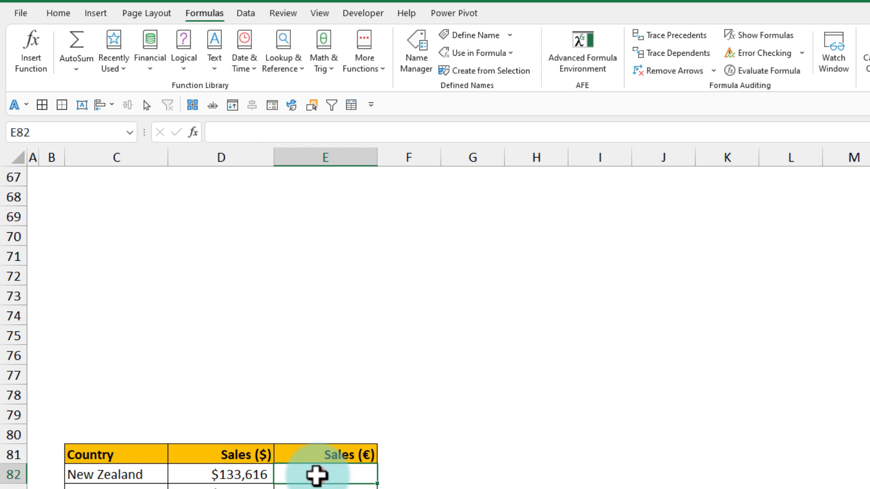
{"action": "scroll", "coordinate": [500, 439], "scroll_direction": "down", "scroll_amount": 2}
{"action": "type", "text": "=to"}
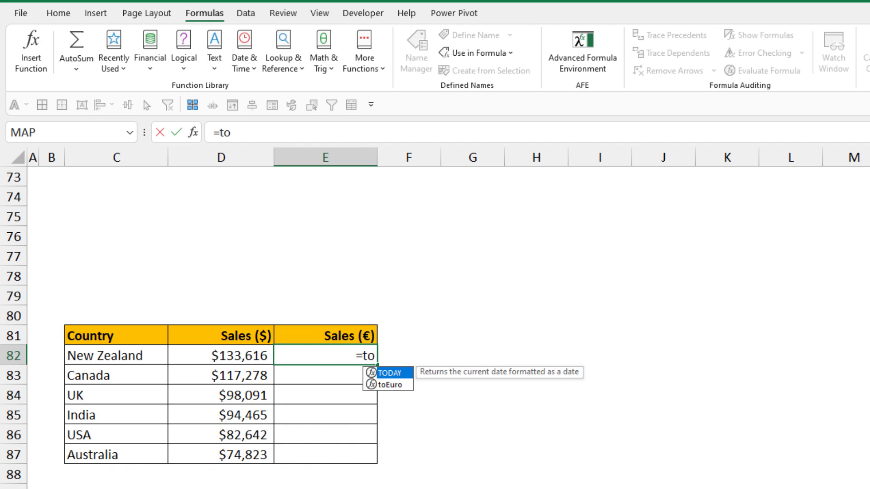
{"action": "key", "text": "Down"}
{"action": "key", "text": "Tab"}
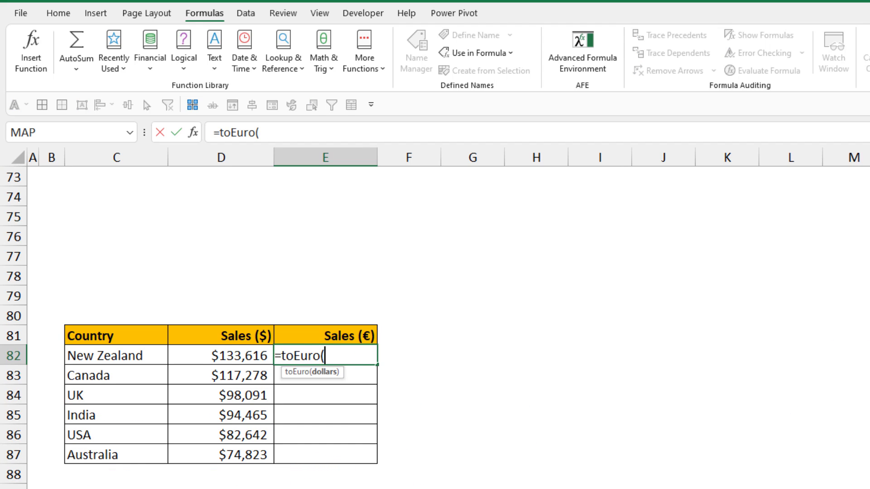
{"action": "key", "text": "Left"}
{"action": "type", "text": ")"}
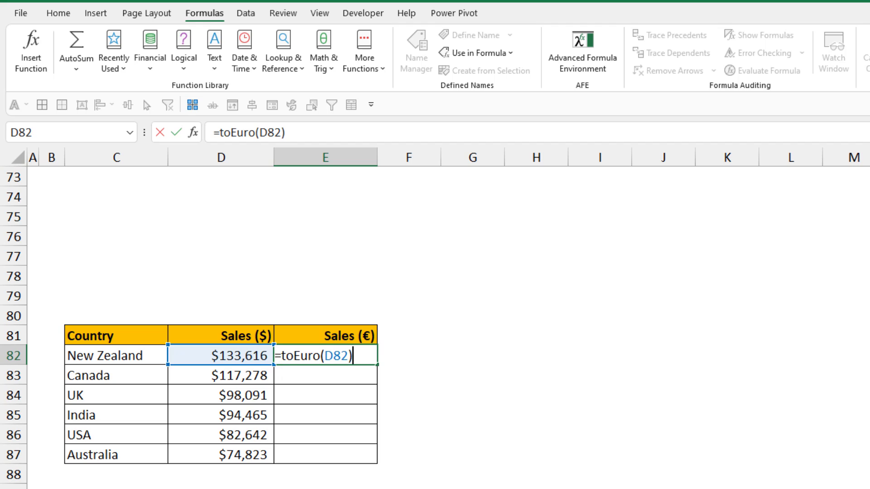
{"action": "key", "text": "Return"}
Step: Apply the € Euro (€ 123) accounting format to E82 and fill its formula down to E87
{"action": "left_click", "coordinate": [339, 351]}
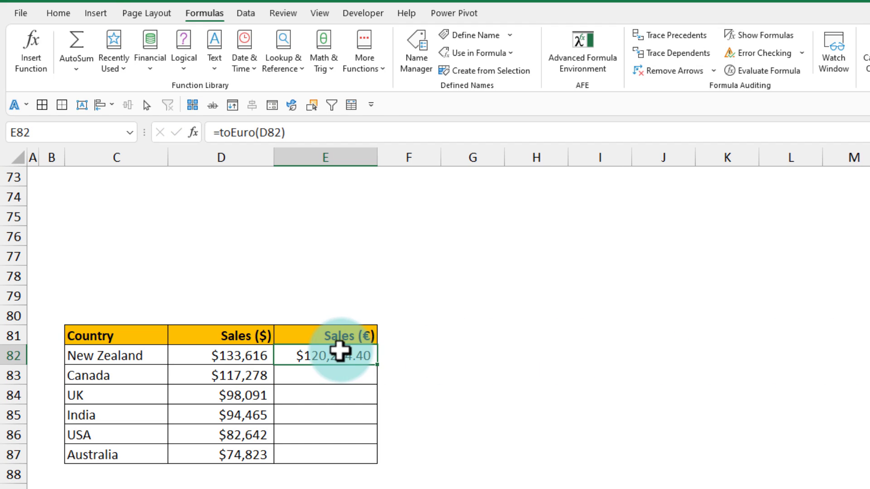
{"action": "left_click", "coordinate": [58, 13]}
{"action": "left_click", "coordinate": [553, 63]}
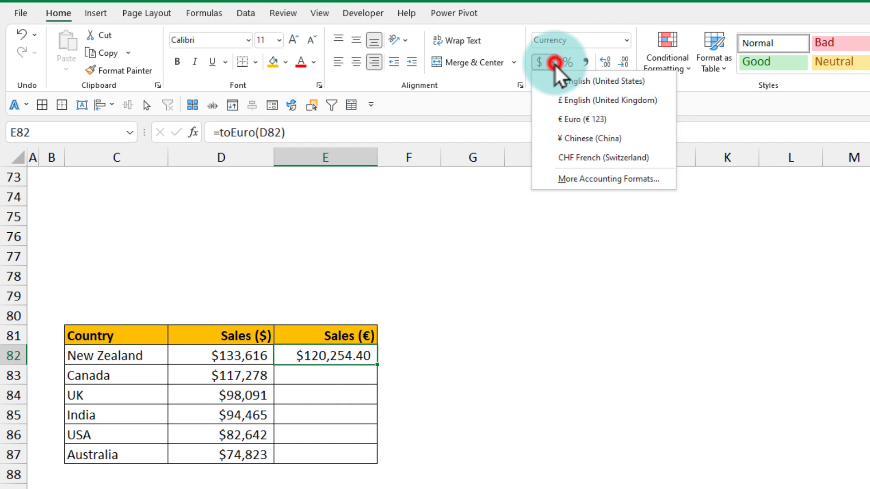
{"action": "left_click", "coordinate": [566, 118]}
{"action": "double_click", "coordinate": [377, 364]}
{"action": "left_click", "coordinate": [535, 429]}
{"action": "left_click", "coordinate": [317, 355]}
{"action": "left_click_drag", "start_coordinate": [317, 356], "coordinate": [375, 453]}
{"action": "left_click", "coordinate": [541, 427]}
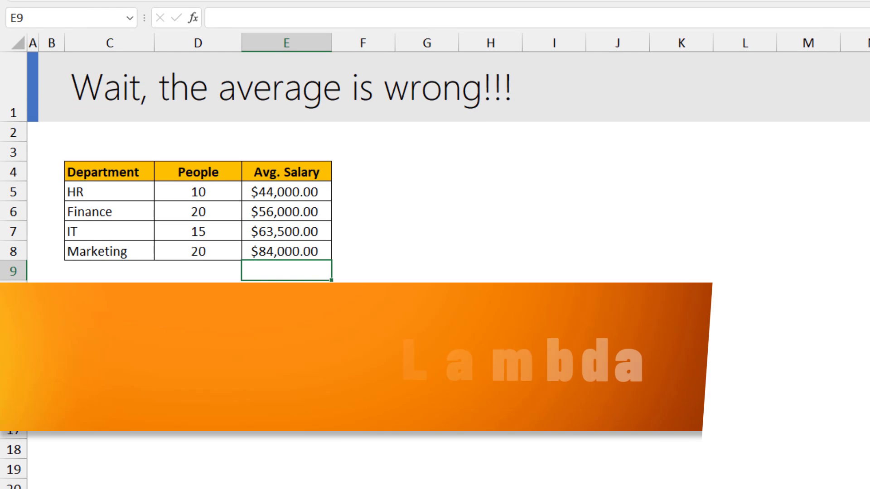
Step: Enter =AVERAGE(E5:E8) in E9 below the Avg. Salary column of the department table
{"action": "left_click_drag", "start_coordinate": [101, 188], "coordinate": [108, 249]}
{"action": "left_click_drag", "start_coordinate": [198, 192], "coordinate": [202, 256]}
{"action": "left_click_drag", "start_coordinate": [275, 199], "coordinate": [286, 258]}
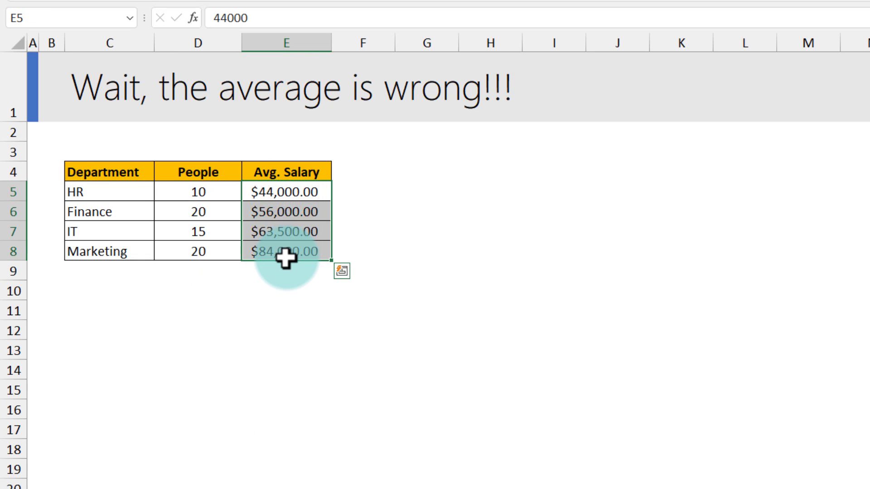
{"action": "left_click", "coordinate": [272, 278]}
{"action": "type", "text": "=aver"}
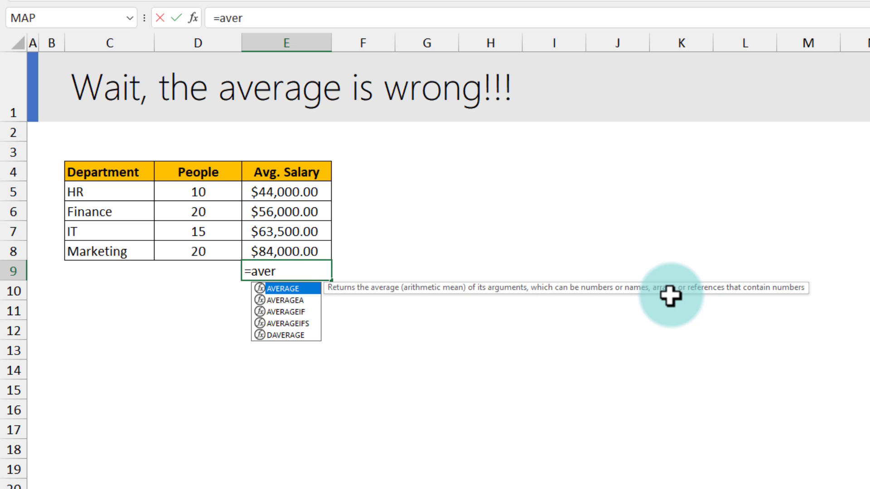
{"action": "key", "text": "Tab"}
{"action": "key", "text": "Up"}
{"action": "key", "text": "shift+Up"}
{"action": "key", "text": "shift+Up"}
{"action": "key", "text": "shift+Up"}
{"action": "key", "text": "shift+Up"}
{"action": "key", "text": "shift+Down"}
{"action": "key", "text": "Return"}
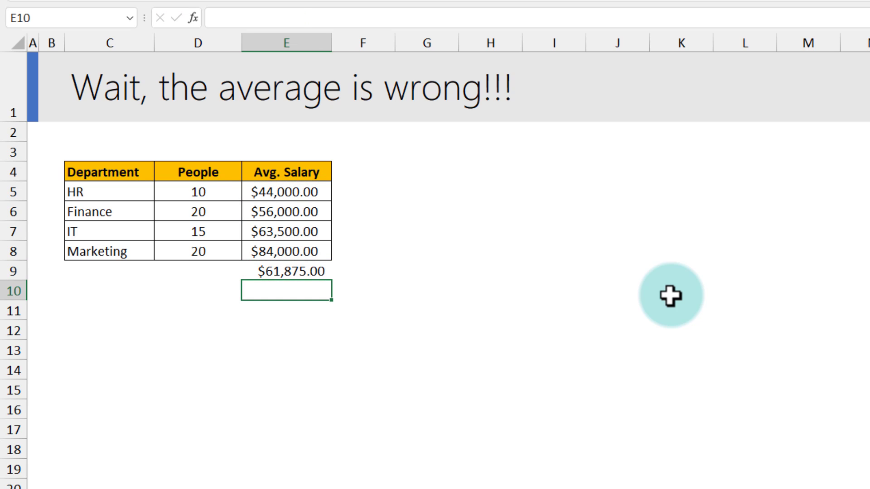
{"action": "left_click", "coordinate": [303, 275]}
{"action": "left_click", "coordinate": [304, 274]}
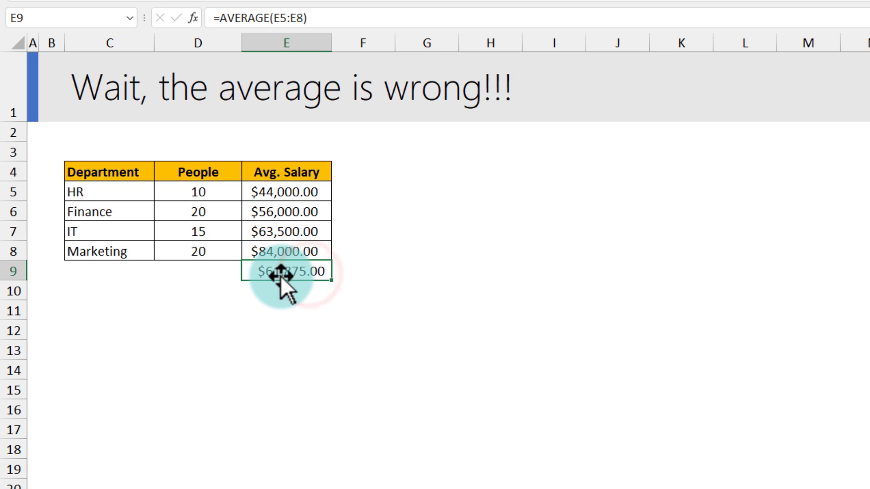
{"action": "left_click_drag", "start_coordinate": [301, 193], "coordinate": [299, 256]}
{"action": "left_click", "coordinate": [299, 275]}
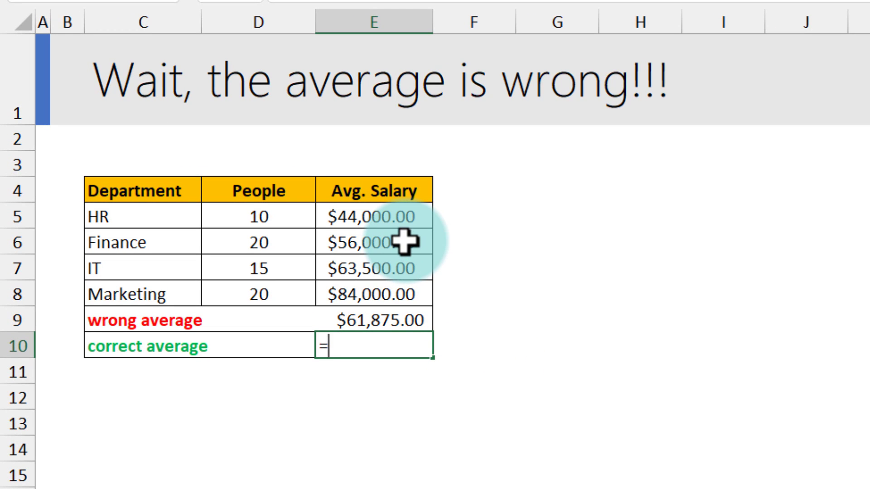
Step: Enter =SUMPRODUCT(D5:D8,E5:E8) in E10, the correct average row
{"action": "type", "text": "sumpr"}
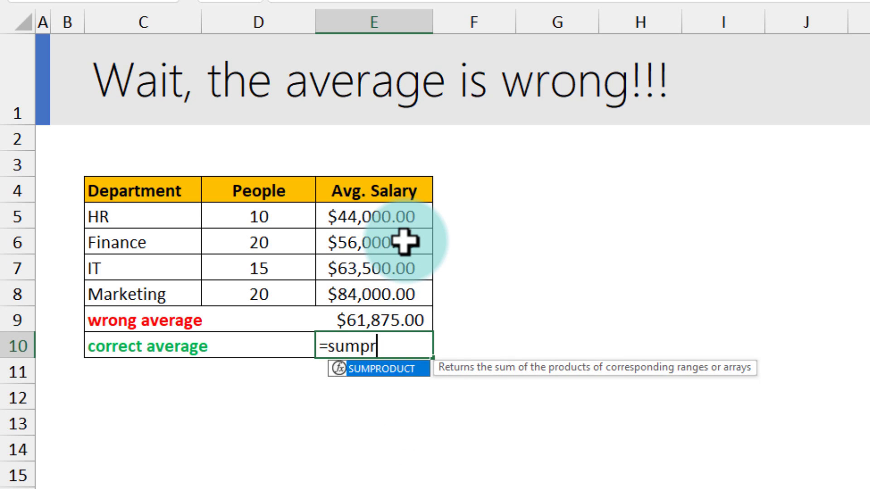
{"action": "key", "text": "Tab"}
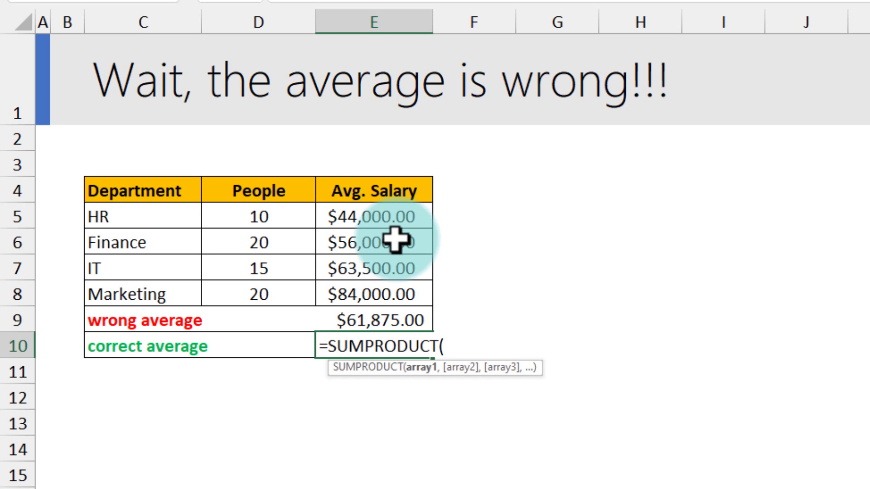
{"action": "left_click_drag", "start_coordinate": [283, 215], "coordinate": [283, 295]}
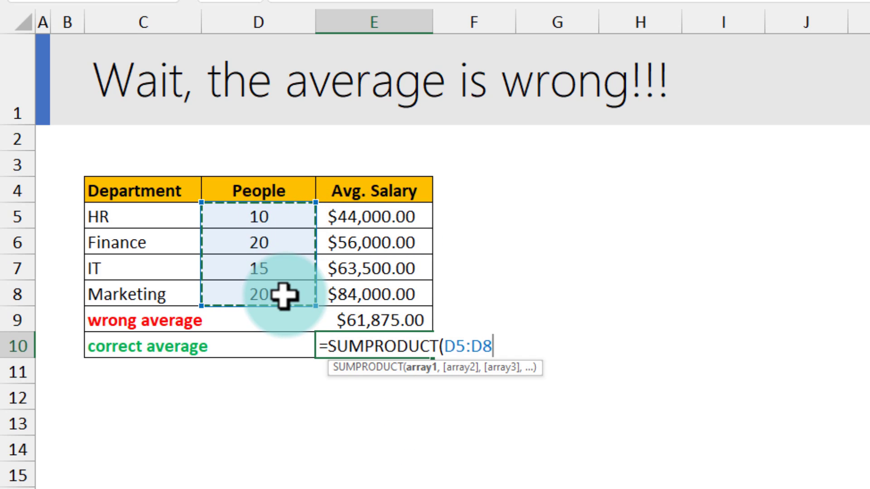
{"action": "type", "text": ","}
{"action": "left_click_drag", "start_coordinate": [345, 217], "coordinate": [362, 294]}
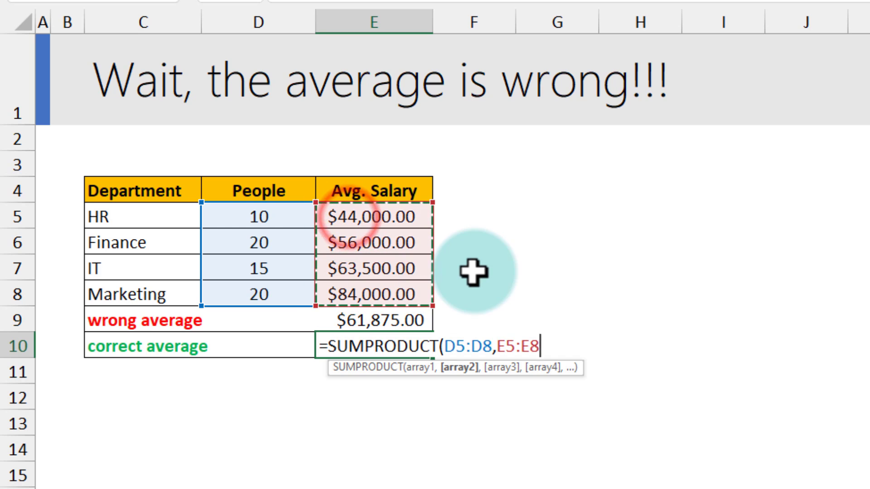
{"action": "type", "text": ")"}
{"action": "key", "text": "Return"}
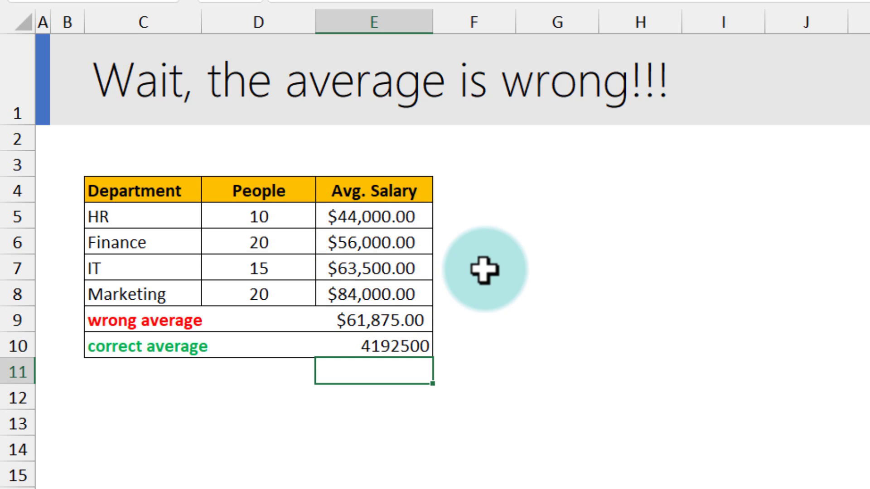
Step: Extend the E10 formula to =SUMPRODUCT(D5:D8,E5:E8)/SUM(D5:D8) for a weighted average salary
{"action": "left_click", "coordinate": [386, 351]}
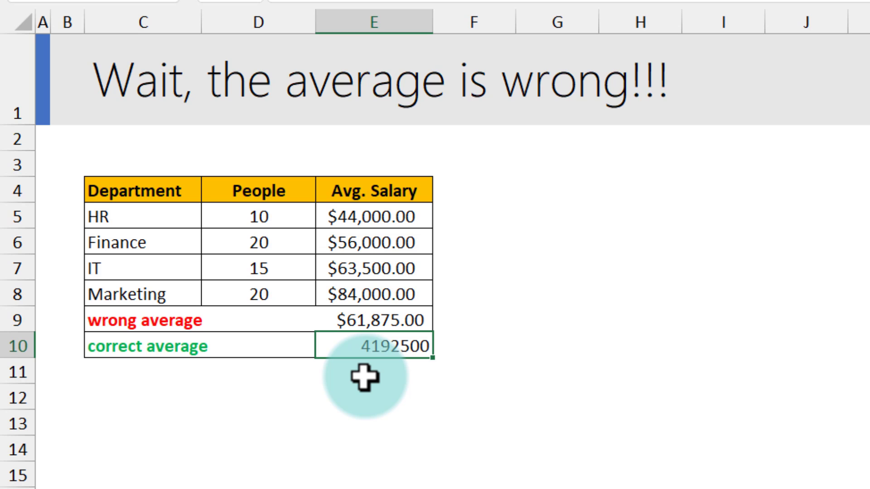
{"action": "key", "text": "F2"}
{"action": "type", "text": "/sum"}
{"action": "key", "text": "Tab"}
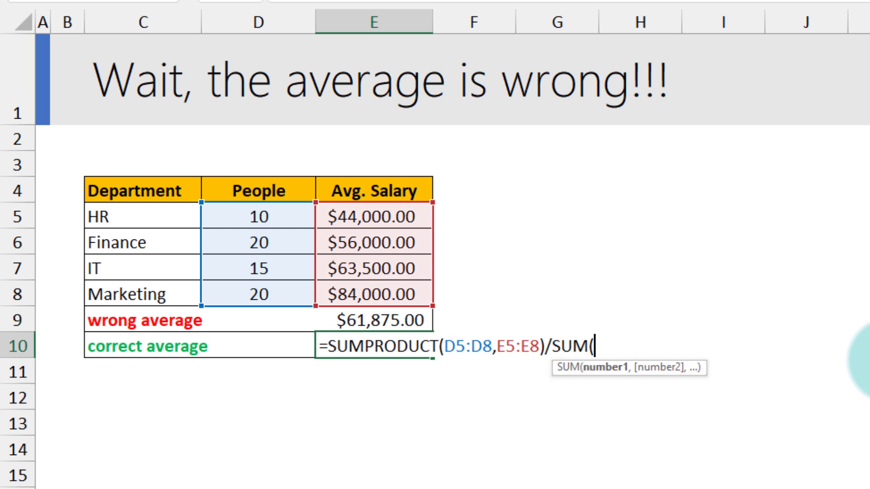
{"action": "left_click_drag", "start_coordinate": [251, 212], "coordinate": [262, 294]}
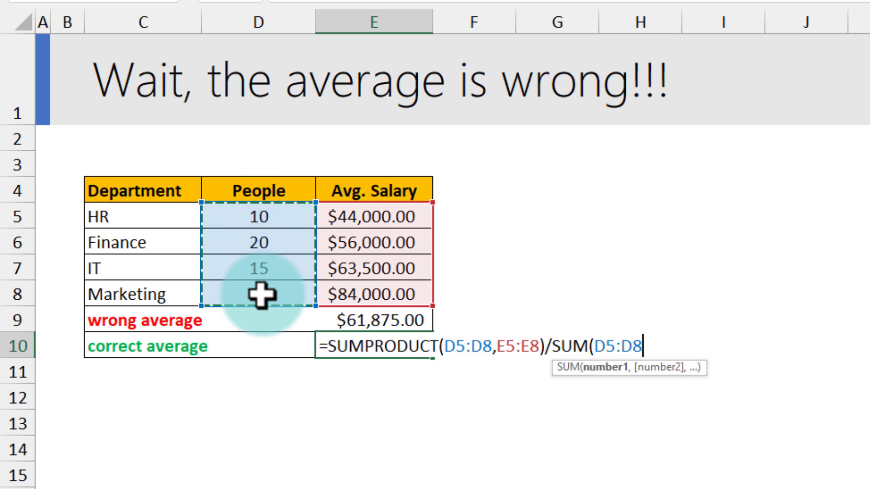
{"action": "type", "text": ")"}
{"action": "key", "text": "Return"}
{"action": "left_click", "coordinate": [406, 345]}
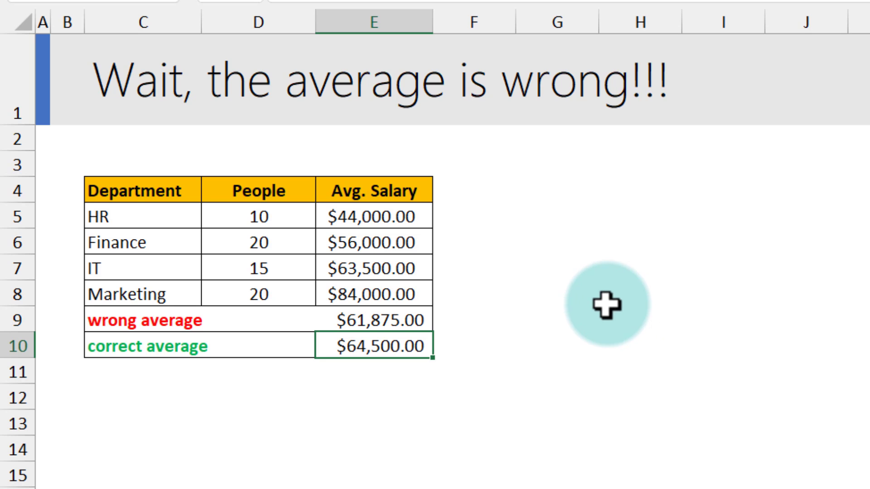
{"action": "left_click_drag", "start_coordinate": [379, 216], "coordinate": [380, 294]}
{"action": "left_click_drag", "start_coordinate": [283, 213], "coordinate": [279, 284]}
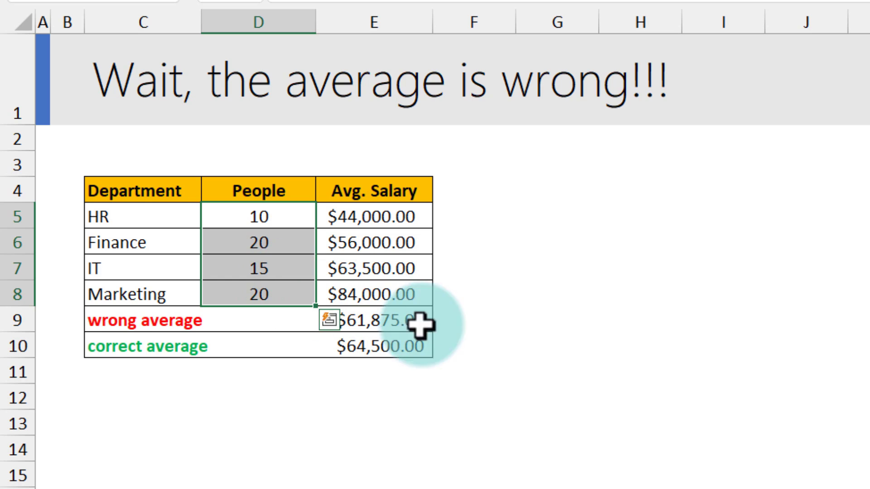
Step: Start a formula in F10 with =LAMBDA(values, weights, SUMPRODUCT(values, weights)/SUM(weights)) to define a weighted average
{"action": "left_click", "coordinate": [476, 344]}
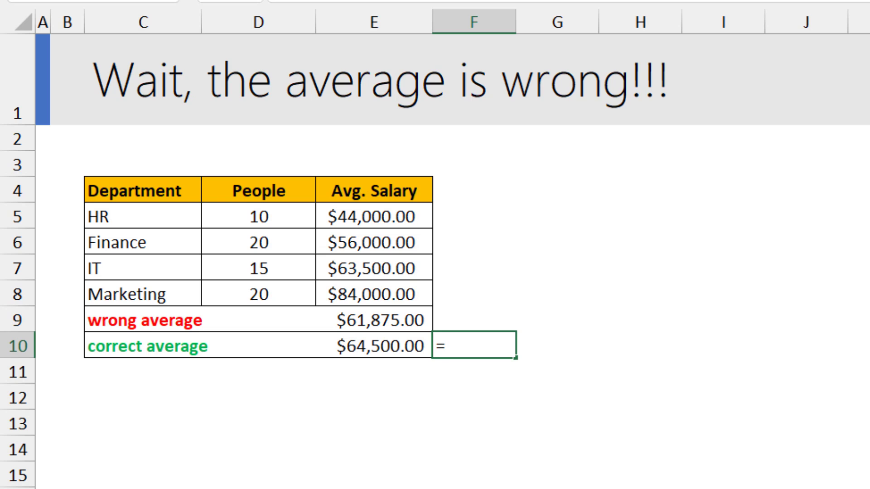
{"action": "type", "text": "=lam"}
{"action": "key", "text": "Tab"}
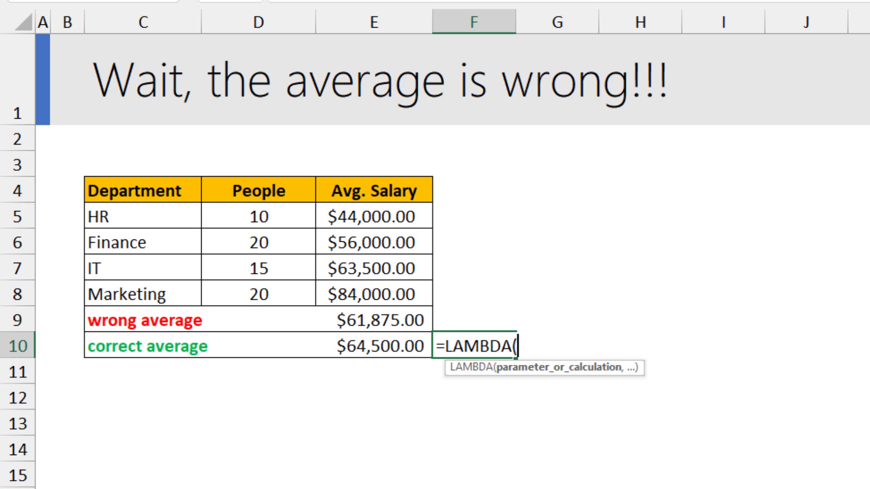
{"action": "type", "text": "va,"}
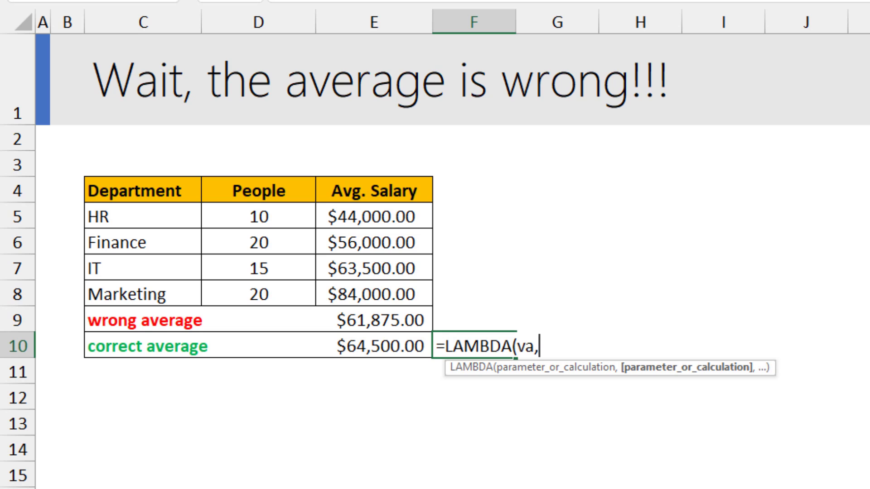
{"action": "key", "text": "BackSpace"}
{"action": "type", "text": "lues, weights, sumpro"}
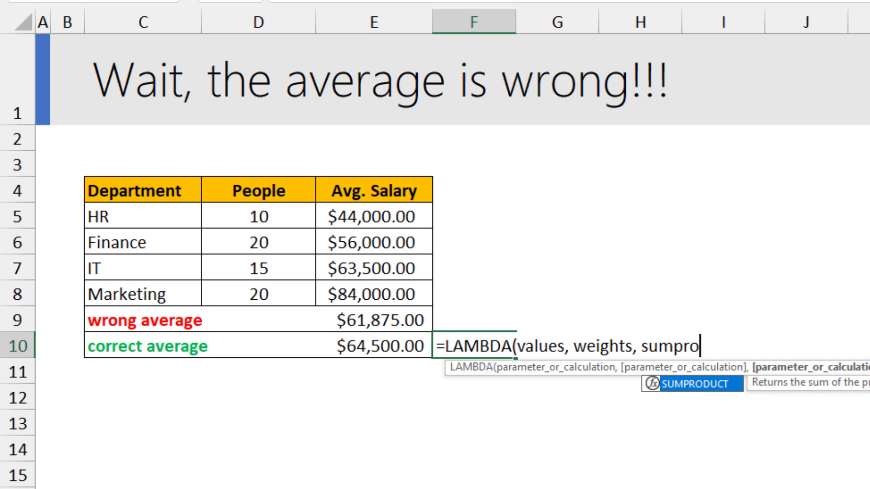
{"action": "key", "text": "Tab"}
{"action": "type", "text": "values, wei"}
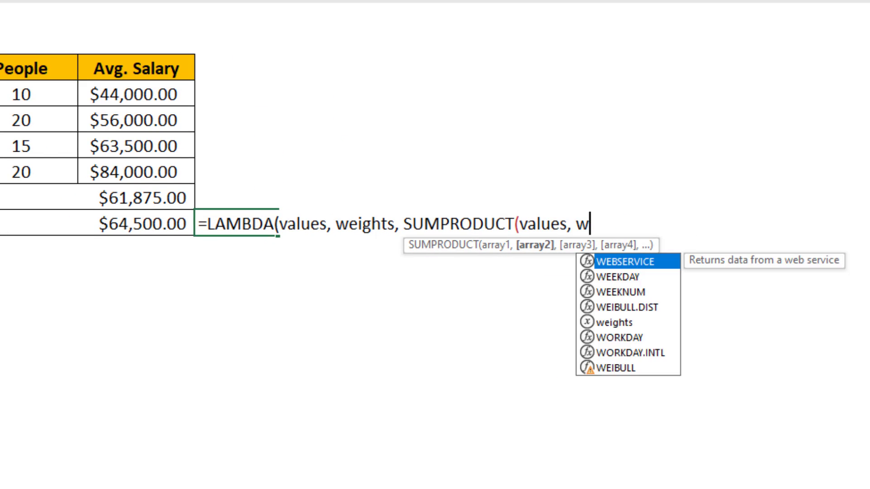
{"action": "key", "text": "Down"}
{"action": "key", "text": "Tab"}
{"action": "type", "text": ")/s"}
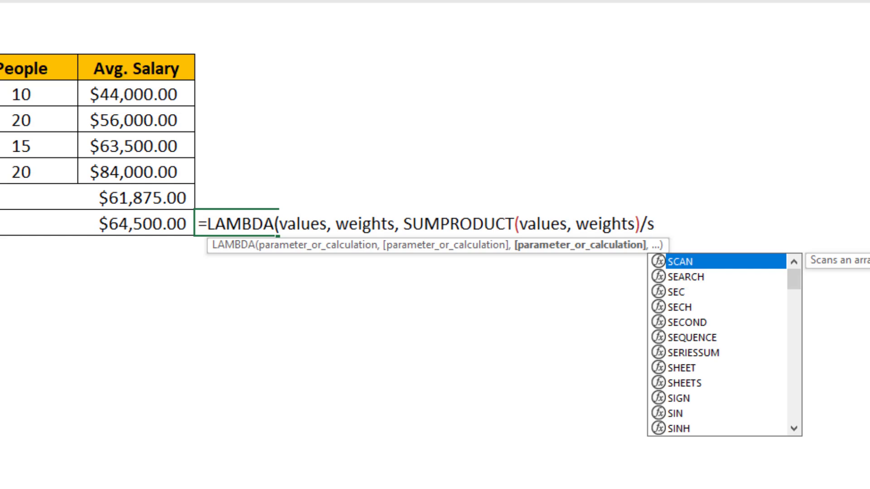
{"action": "type", "text": "um(weights))"}
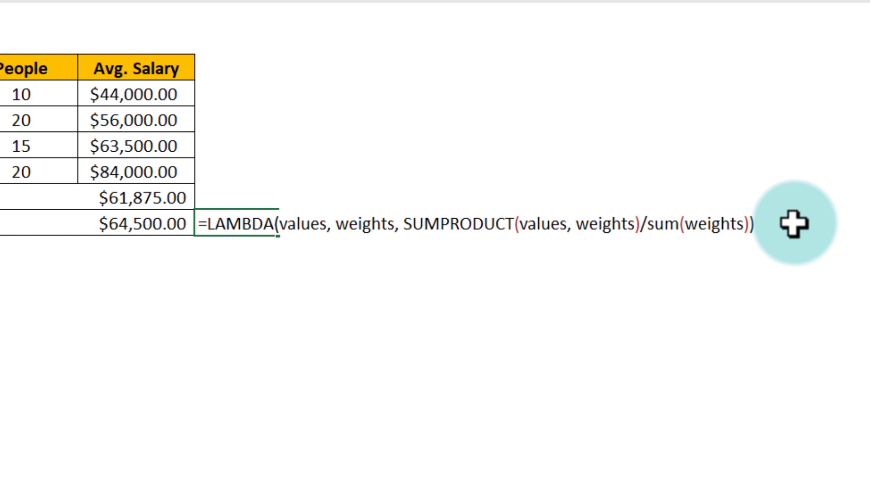
Step: Supply (E5:E8,D5:D8) as the test arguments of the F10 LAMBDA and enter the formula
{"action": "type", "text": "("}
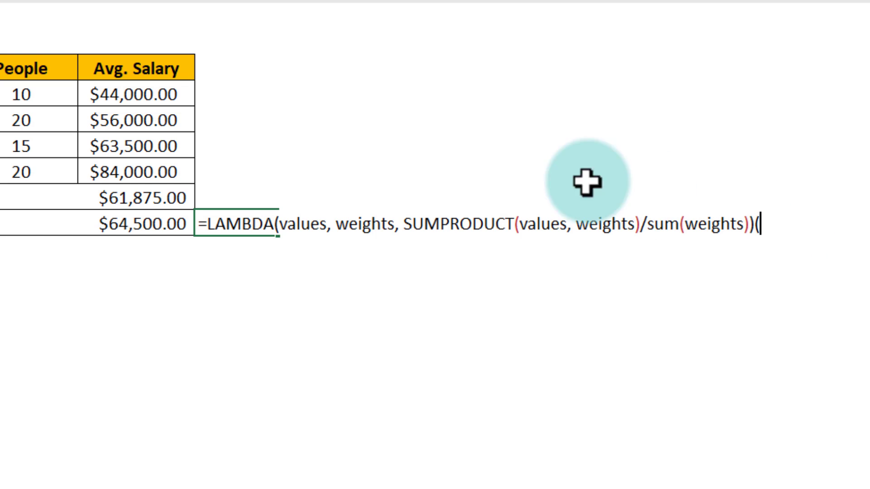
{"action": "left_click_drag", "start_coordinate": [146, 94], "coordinate": [144, 181]}
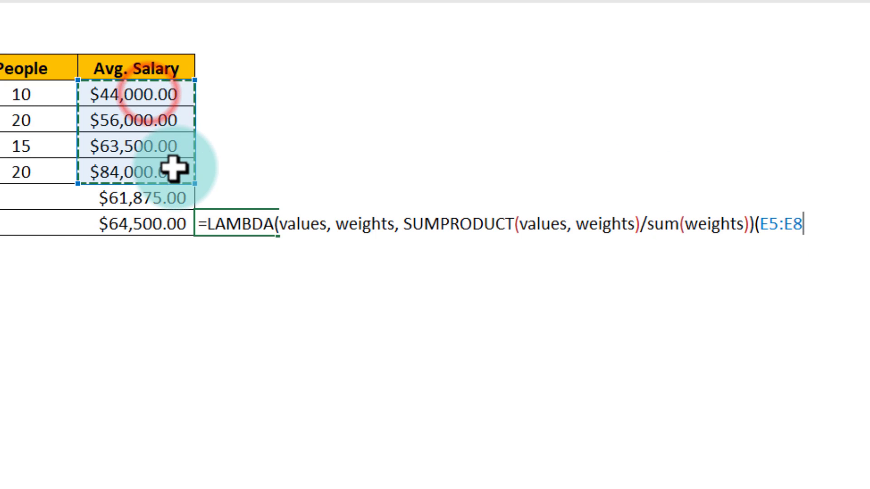
{"action": "type", "text": ","}
{"action": "left_click_drag", "start_coordinate": [20, 91], "coordinate": [32, 172]}
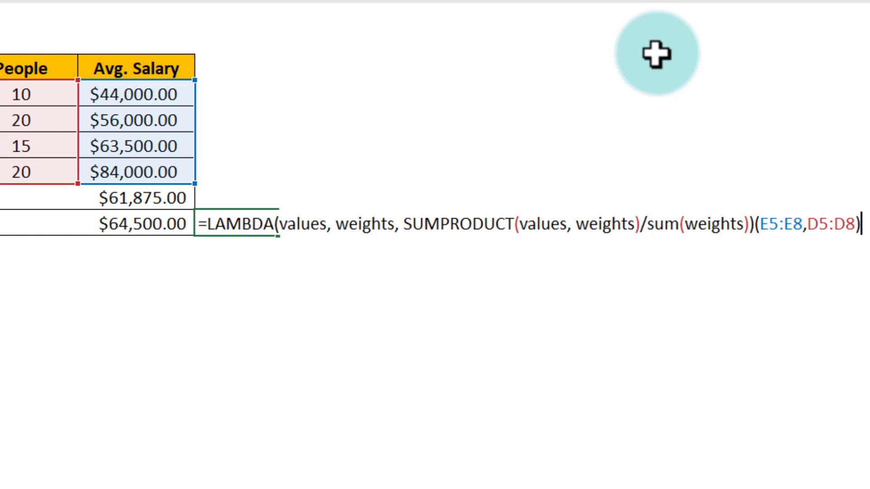
{"action": "key", "text": "Return"}
{"action": "left_click", "coordinate": [239, 215]}
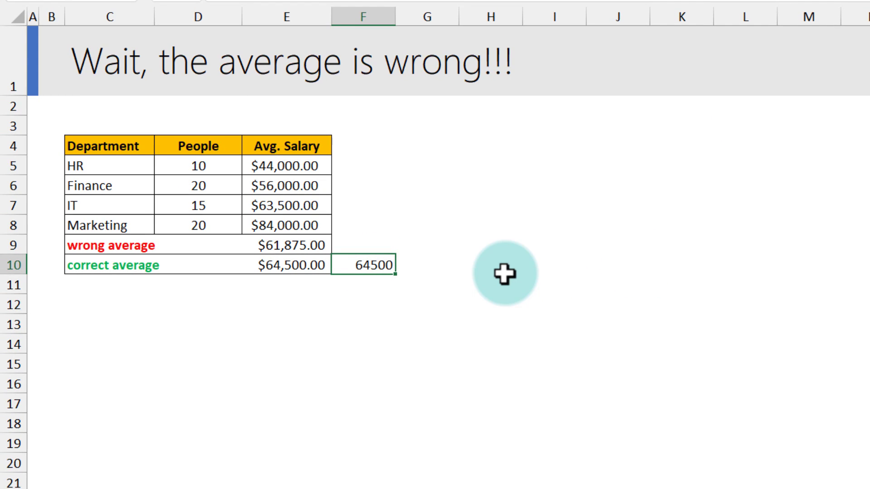
Step: Copy the LAMBDA definition from the F10 formula without its (E5:E8,D5:D8) arguments, leaving the cell unedited
{"action": "key", "text": "F2"}
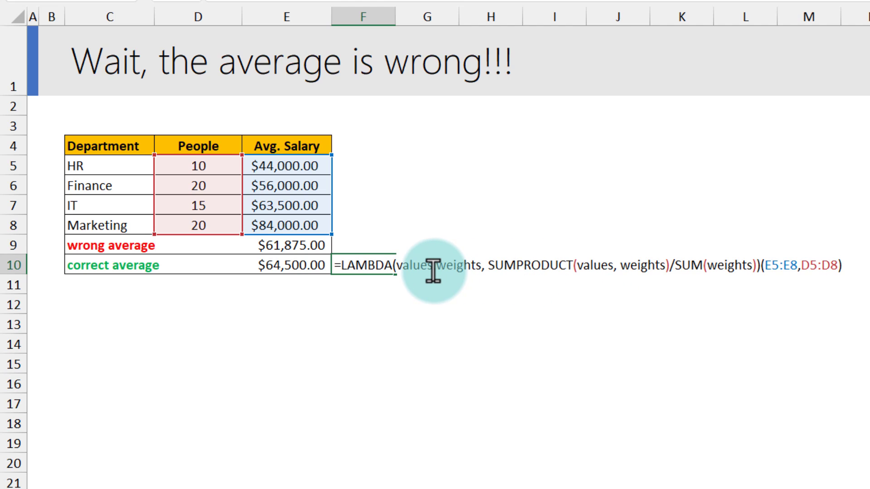
{"action": "left_click_drag", "start_coordinate": [765, 265], "coordinate": [835, 266]}
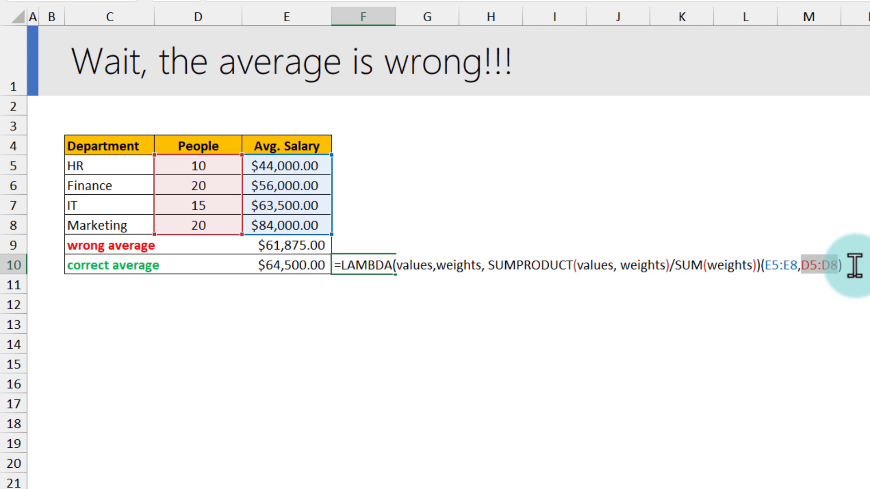
{"action": "key", "text": "ctrl+Return"}
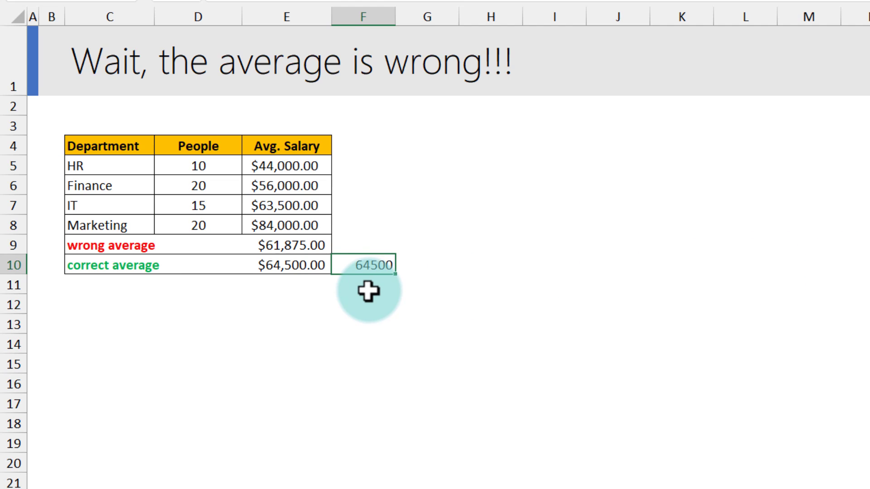
{"action": "key", "text": "F2"}
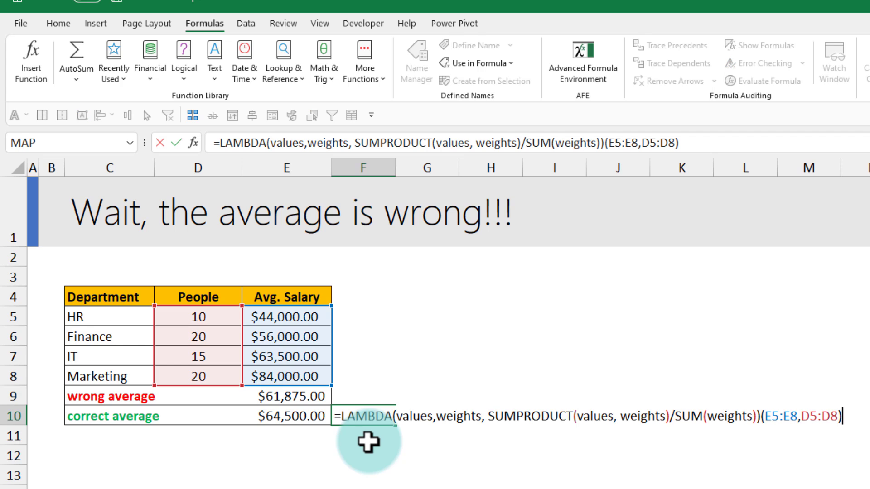
{"action": "left_click_drag", "start_coordinate": [341, 415], "coordinate": [762, 419]}
{"action": "key", "text": "Escape"}
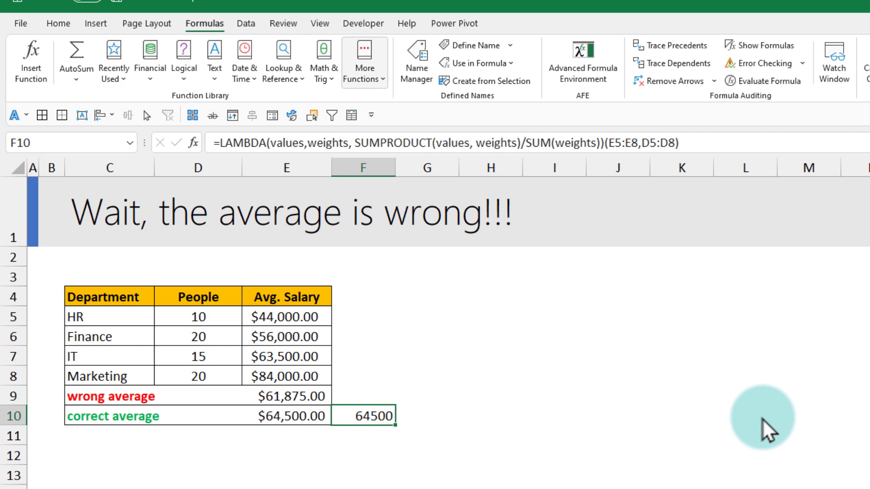
Step: Define a workbook-scoped name wAverage that refers to the copied weighted average LAMBDA
{"action": "left_click", "coordinate": [477, 45]}
{"action": "left_click", "coordinate": [591, 285]}
{"action": "type", "text": "wAverage"}
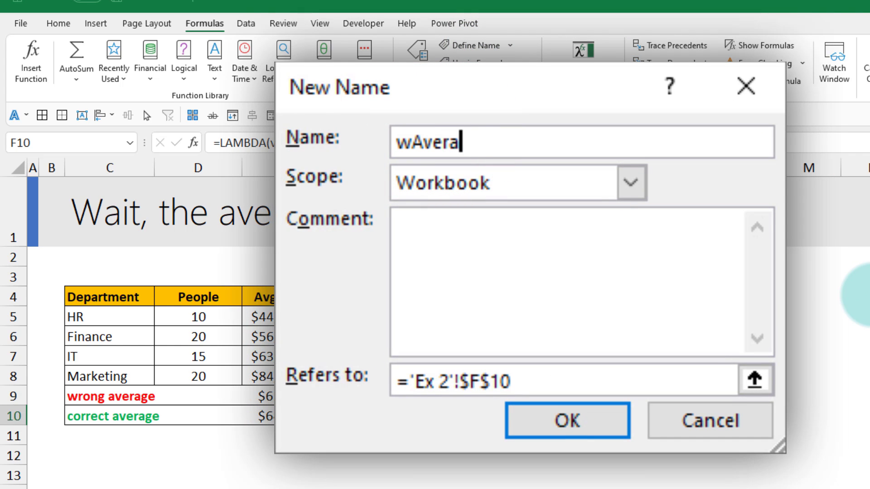
{"action": "left_click_drag", "start_coordinate": [609, 376], "coordinate": [289, 376]}
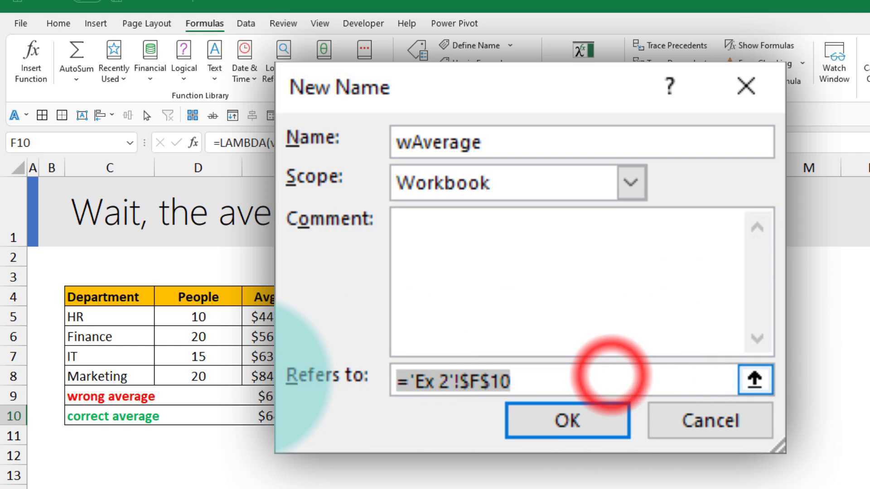
{"action": "type", "text": "="}
{"action": "key", "text": "ctrl+v"}
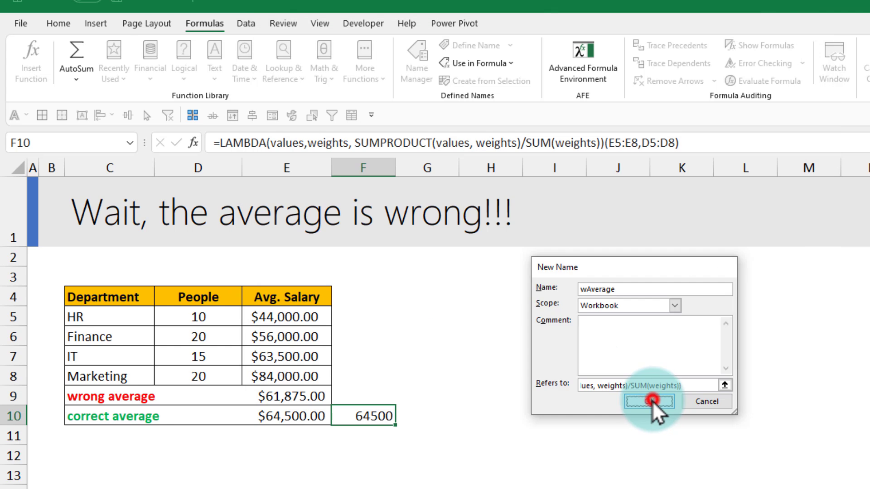
{"action": "left_click", "coordinate": [652, 402]}
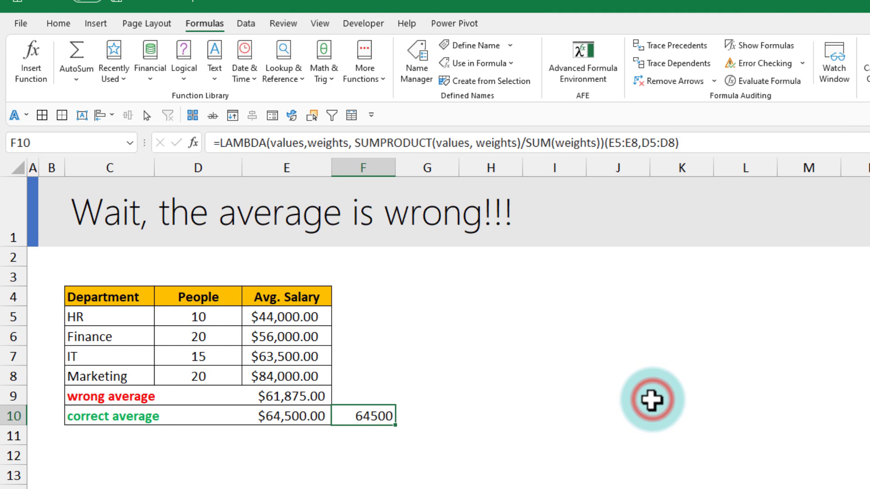
Step: Enter =wAverage(E5:E8,D5:D8) in E11 below the correct average row
{"action": "left_click", "coordinate": [279, 437]}
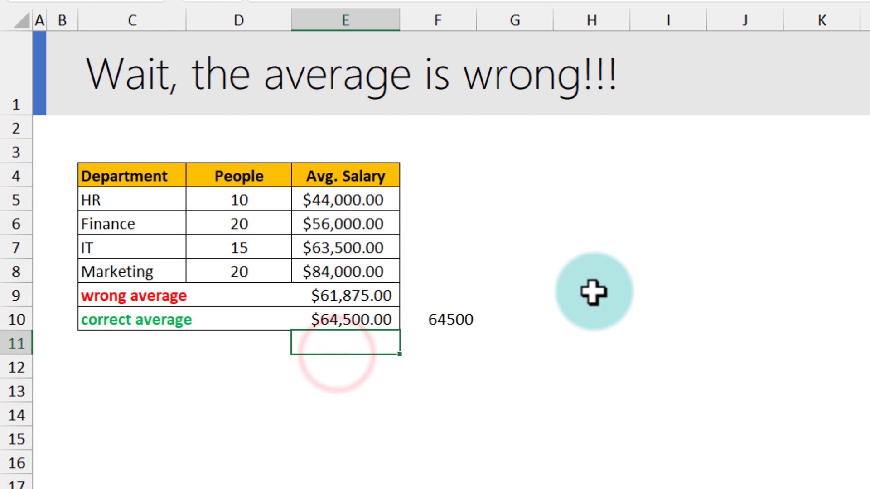
{"action": "type", "text": "=w"}
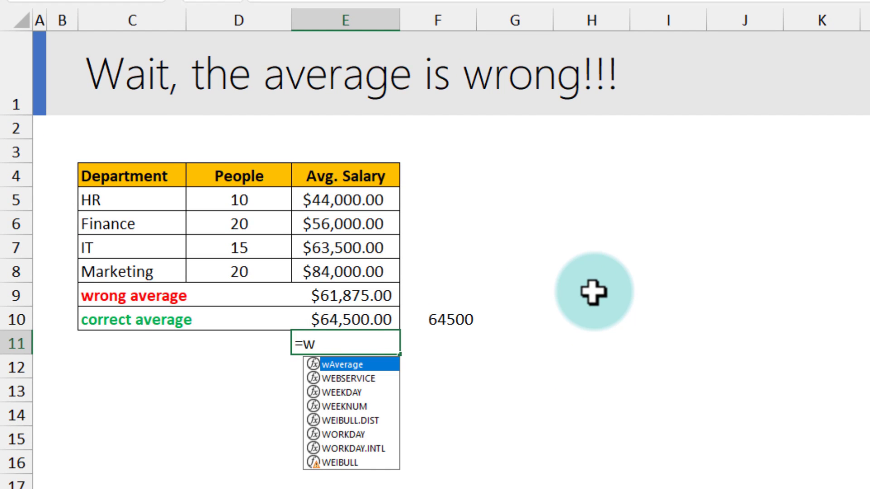
{"action": "key", "text": "Tab"}
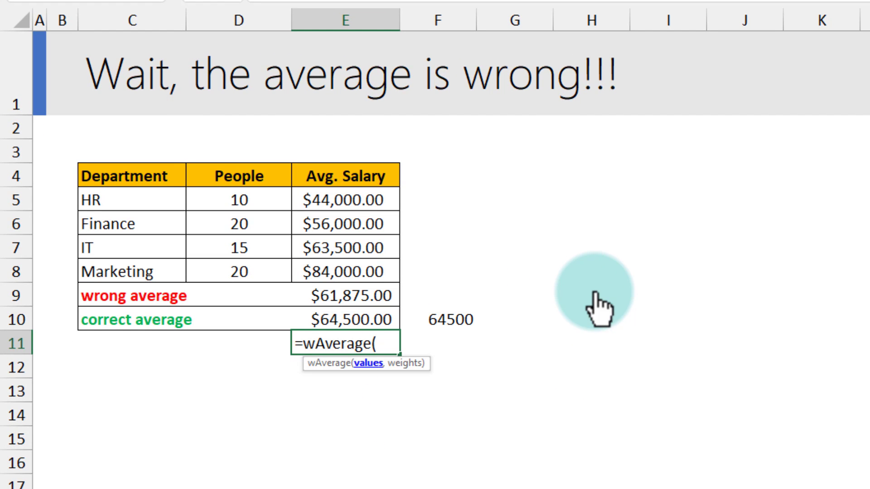
{"action": "left_click_drag", "start_coordinate": [350, 207], "coordinate": [342, 269]}
{"action": "type", "text": ","}
{"action": "left_click_drag", "start_coordinate": [253, 200], "coordinate": [252, 274]}
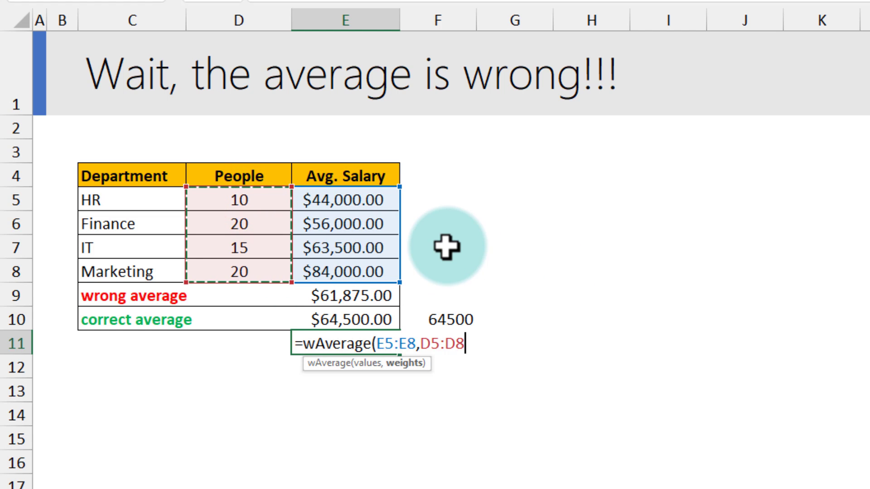
{"action": "type", "text": ")"}
{"action": "key", "text": "Return"}
{"action": "left_click", "coordinate": [359, 345]}
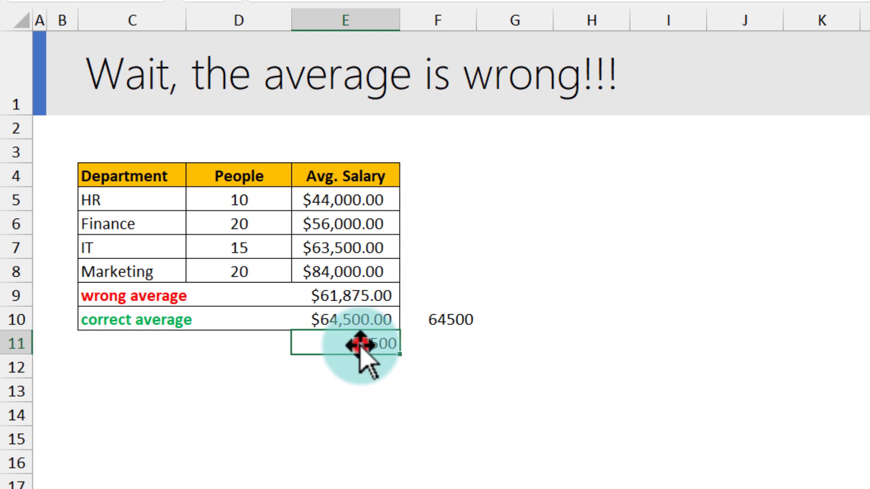
{"action": "left_click", "coordinate": [235, 224]}
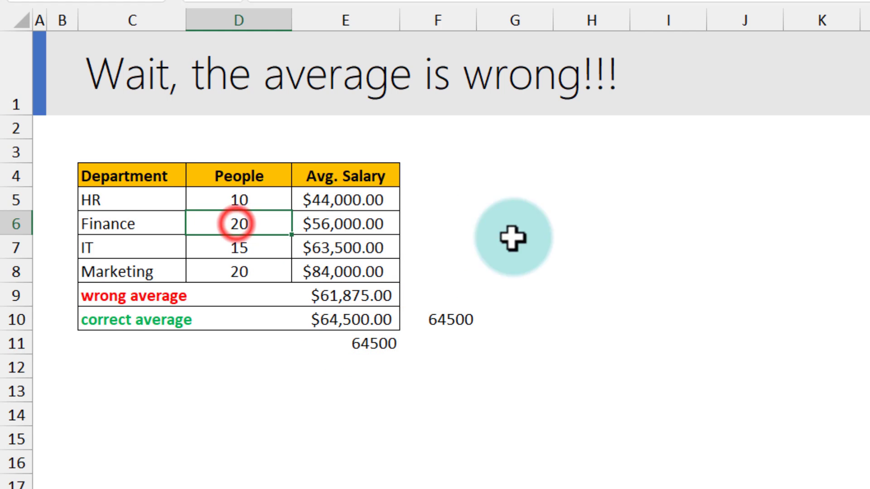
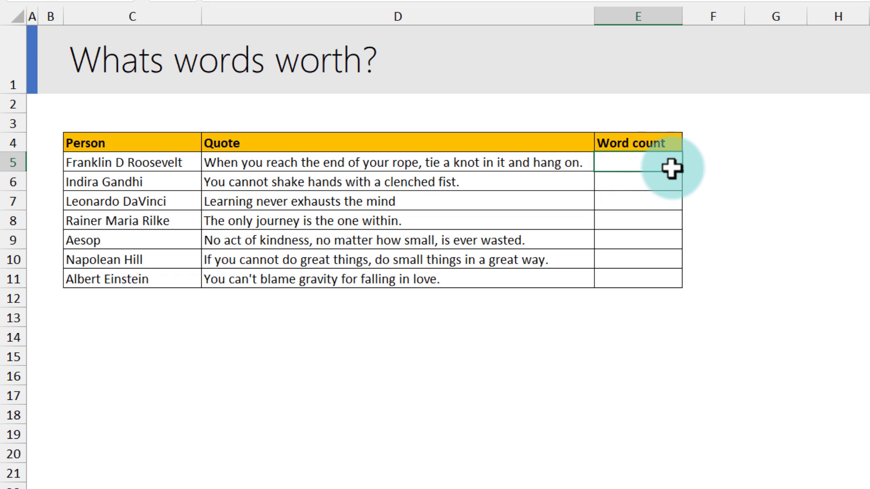
Step: Enter =LEN(D5) in E5, the first Word count cell of the quotes table
{"action": "type", "text": "="}
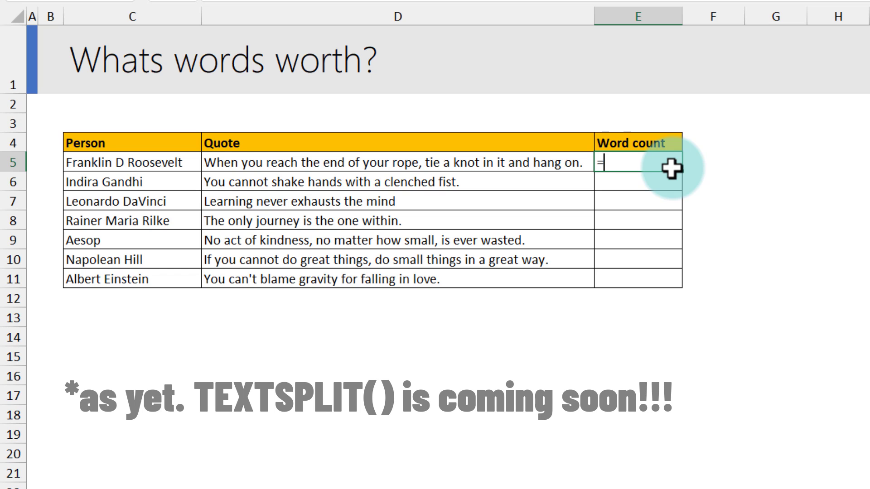
{"action": "type", "text": "len("}
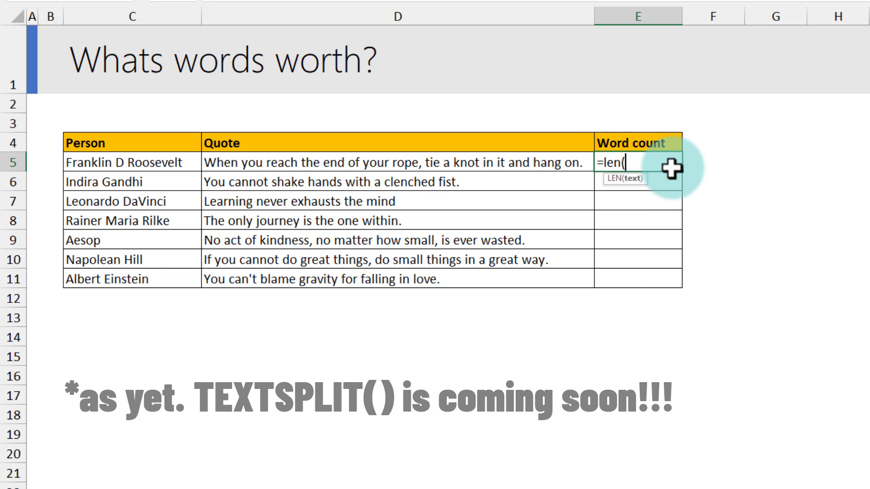
{"action": "left_click", "coordinate": [456, 162]}
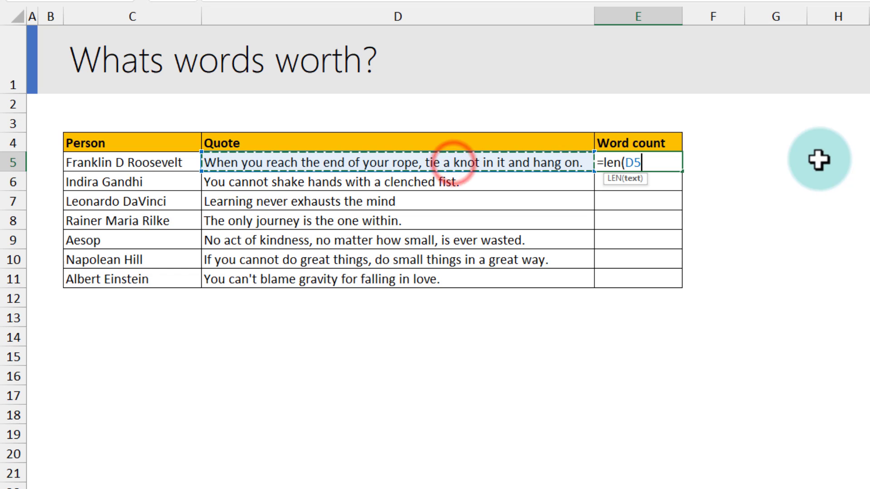
{"action": "type", "text": ")"}
{"action": "key", "text": "Return"}
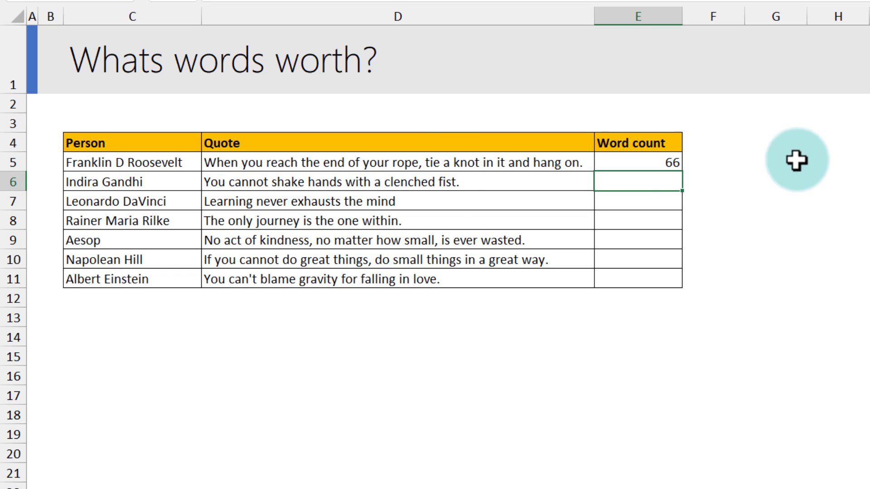
Step: Change the formula in E5 to =LEN(SUBSTITUTE(D5," ","")) so it counts the quote's characters without spaces
{"action": "left_click", "coordinate": [641, 163]}
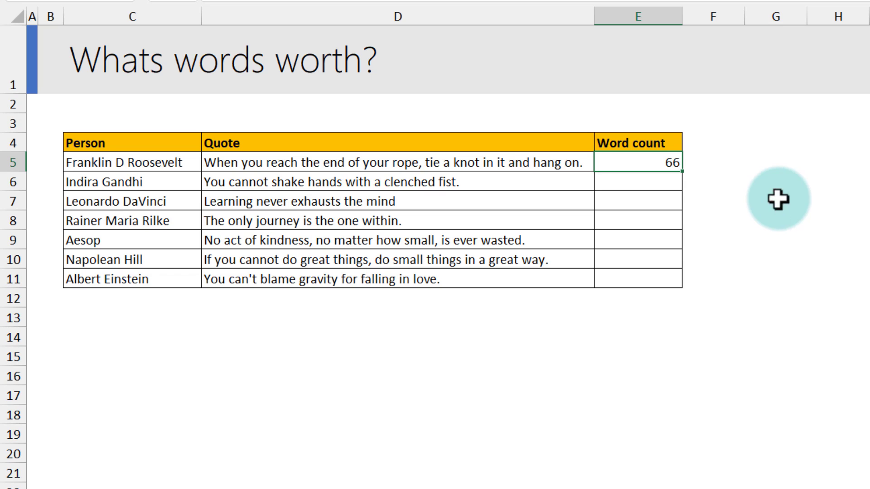
{"action": "key", "text": "F2"}
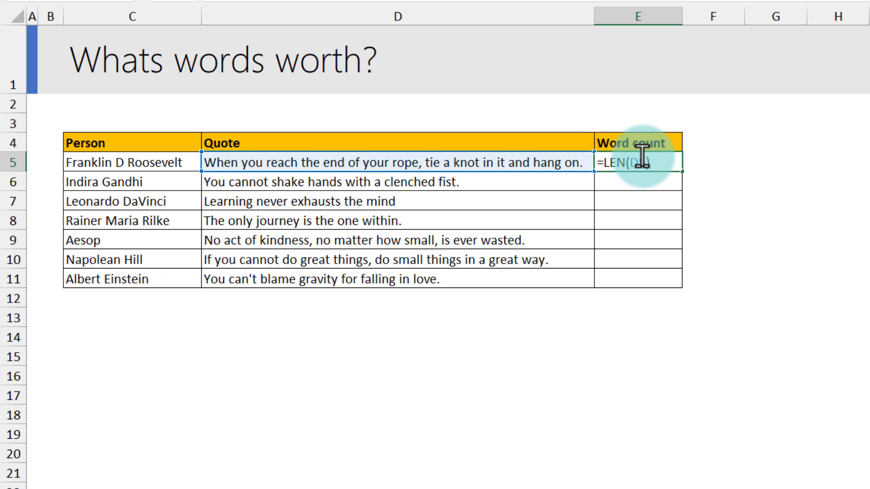
{"action": "key", "text": "BackSpace"}
{"action": "key", "text": "BackSpace"}
{"action": "key", "text": "BackSpace"}
{"action": "type", "text": "SU"}
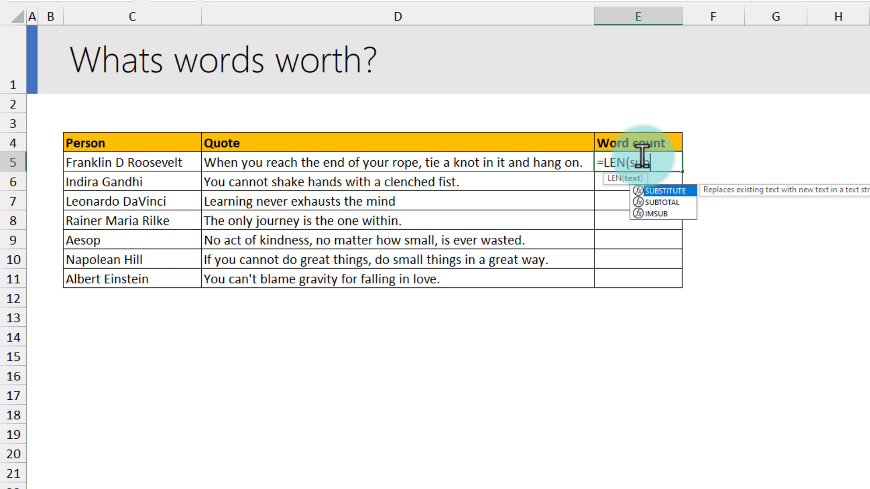
{"action": "key", "text": "Tab"}
{"action": "left_click", "coordinate": [565, 163]}
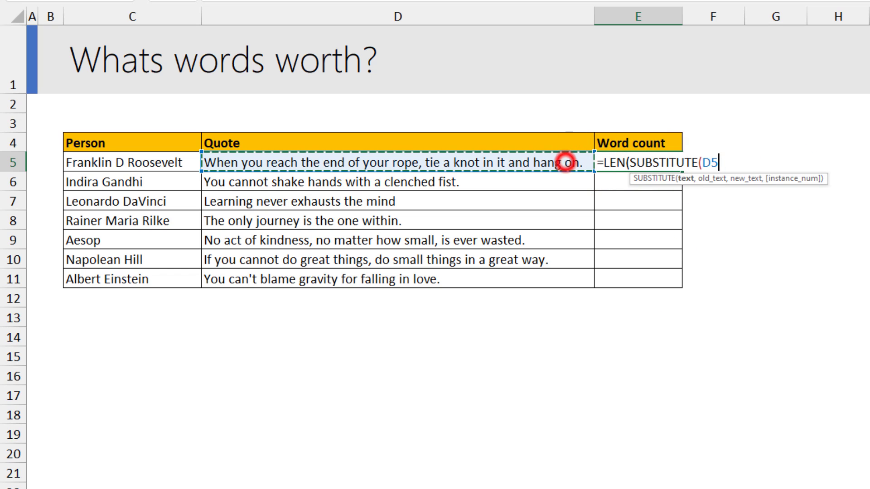
{"action": "type", "text": ",\" \",\"\""}
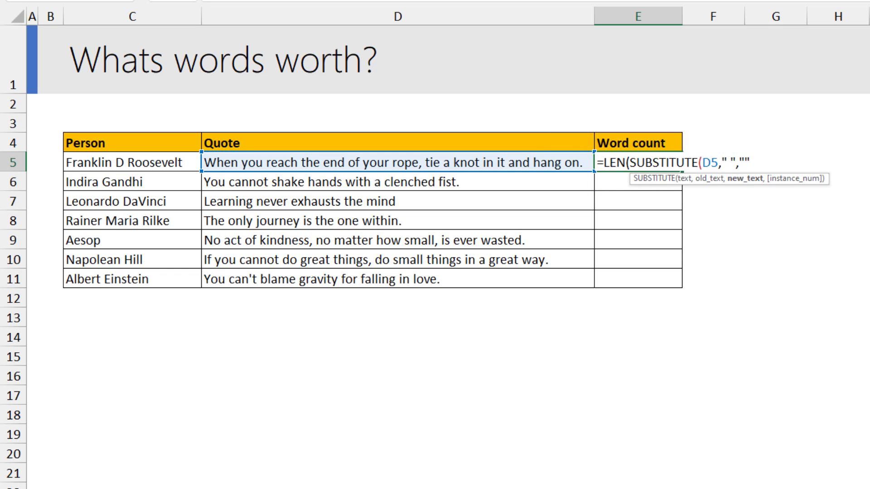
{"action": "key", "text": "Return"}
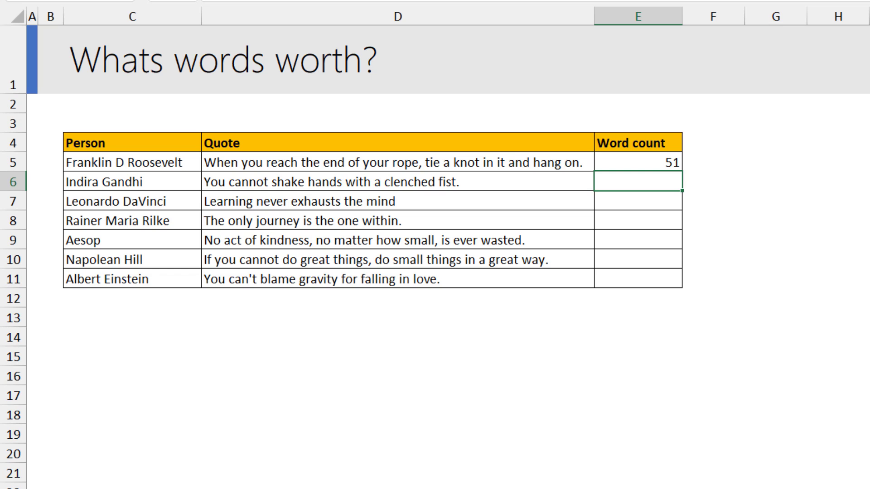
Step: Clear E5 and enter =LAMBDA(sentence, LEN(sentence) - LEN(SUBSTITUTE(sentence, " ",""))+1)(D5) to count the quote's words
{"action": "left_click", "coordinate": [621, 160]}
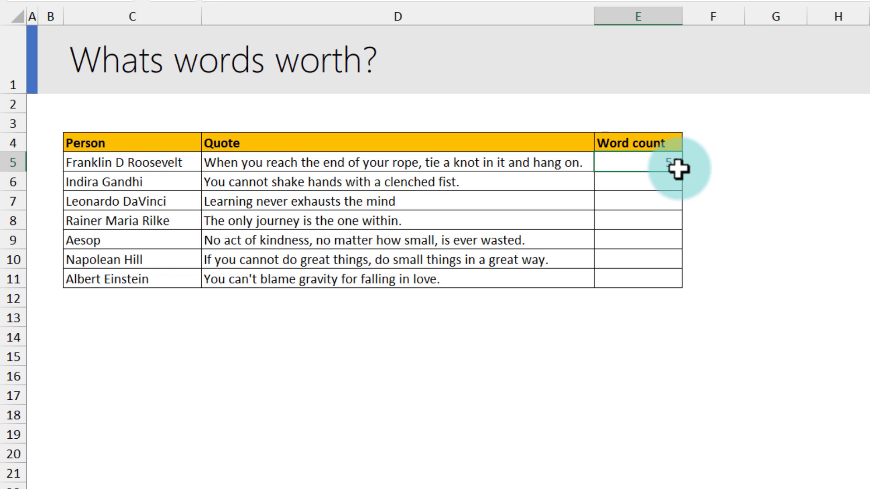
{"action": "key", "text": "Delete"}
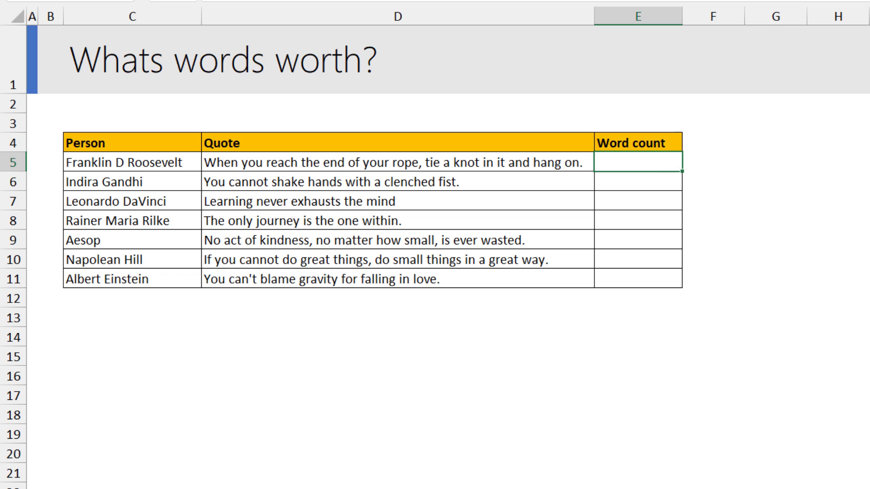
{"action": "type", "text": "=lam"}
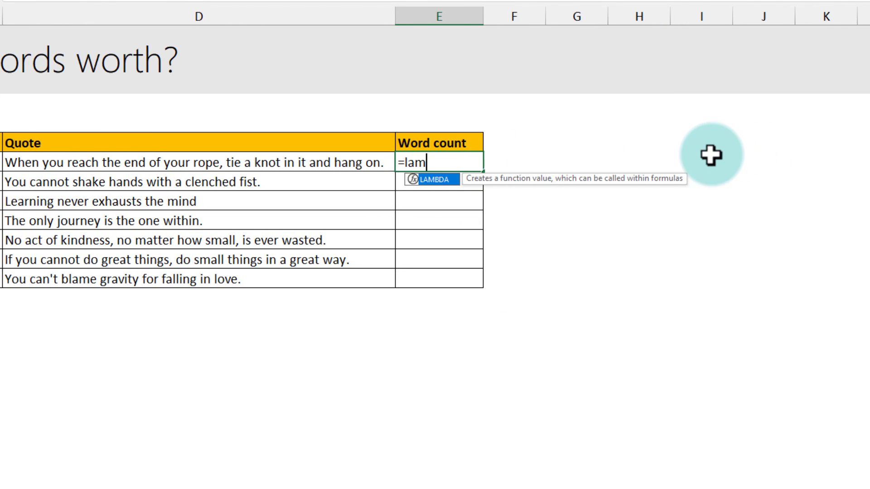
{"action": "key", "text": "Tab"}
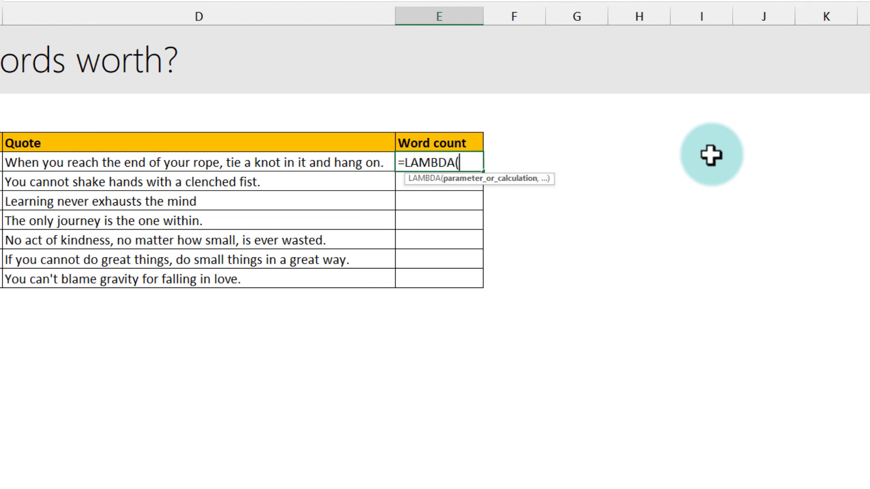
{"action": "type", "text": "sentence,"}
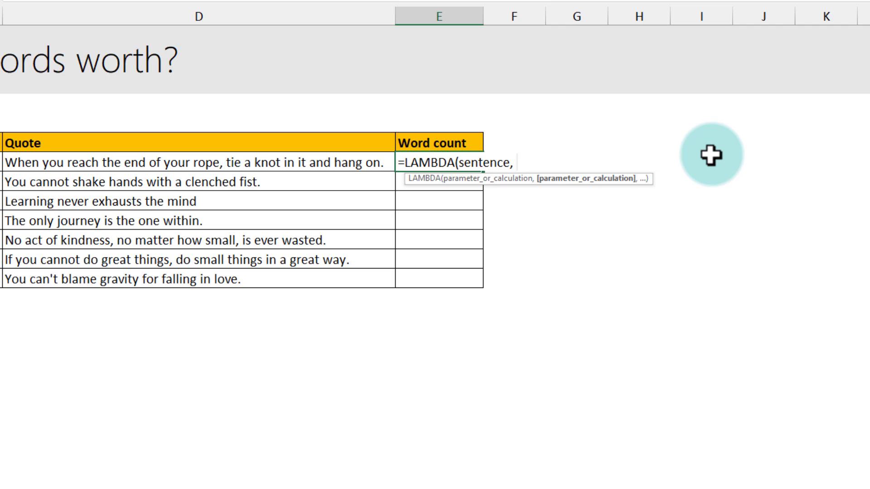
{"action": "type", "text": " len(sen"}
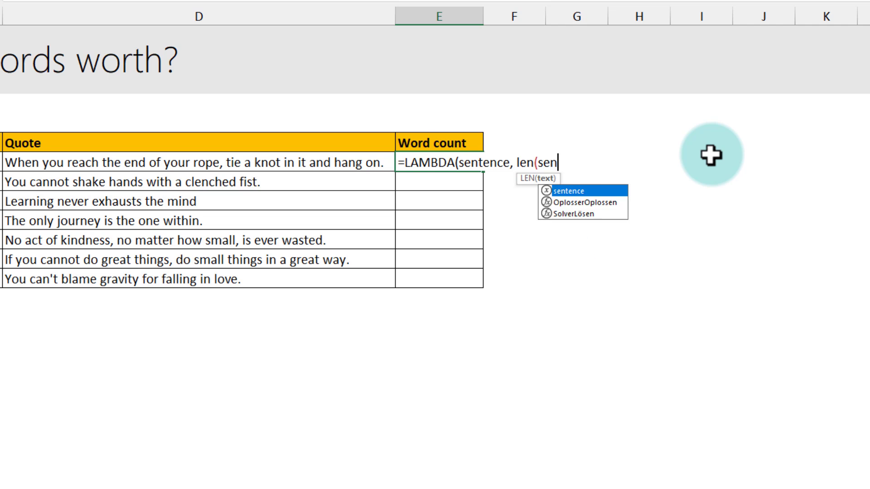
{"action": "type", "text": "tence) - len"}
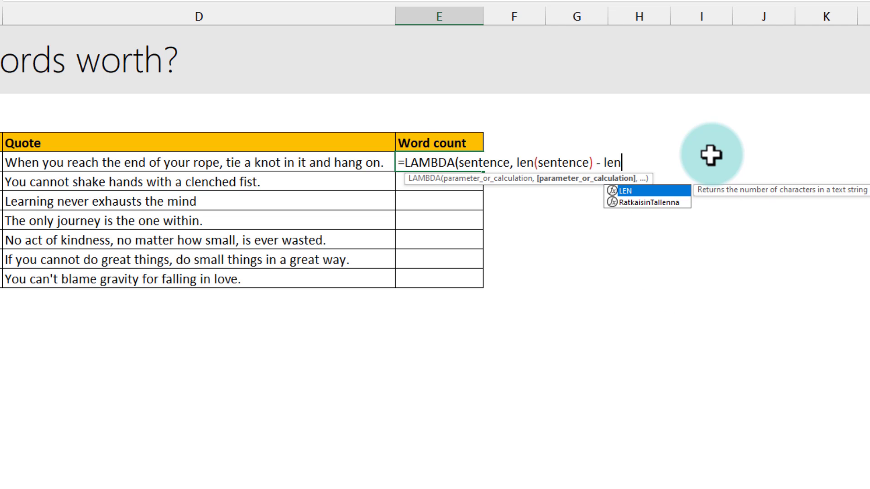
{"action": "type", "text": "(sub"}
{"action": "key", "text": "Tab"}
{"action": "type", "text": "sent"}
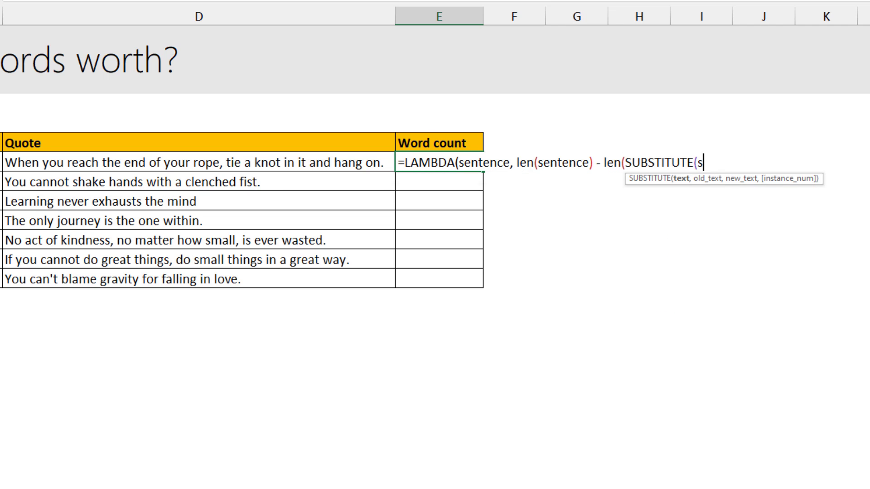
{"action": "key", "text": "Tab"}
{"action": "type", "text": ", \" \","}
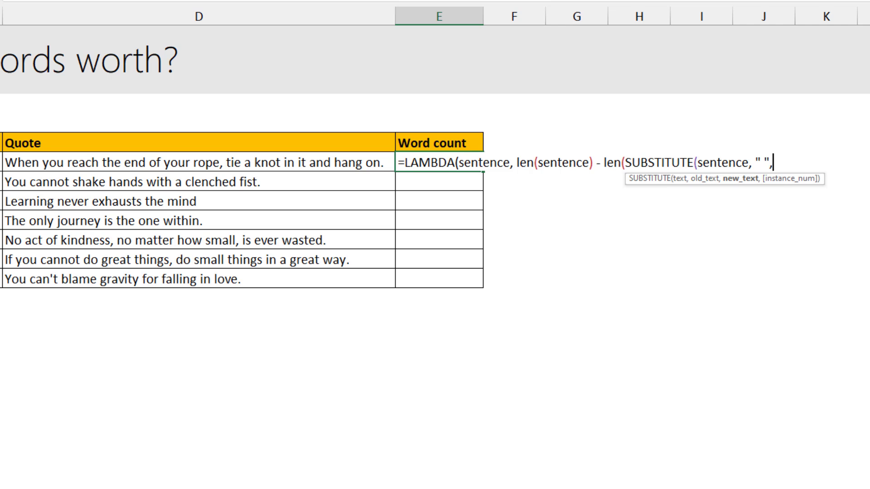
{"action": "type", "text": "\"\"))"}
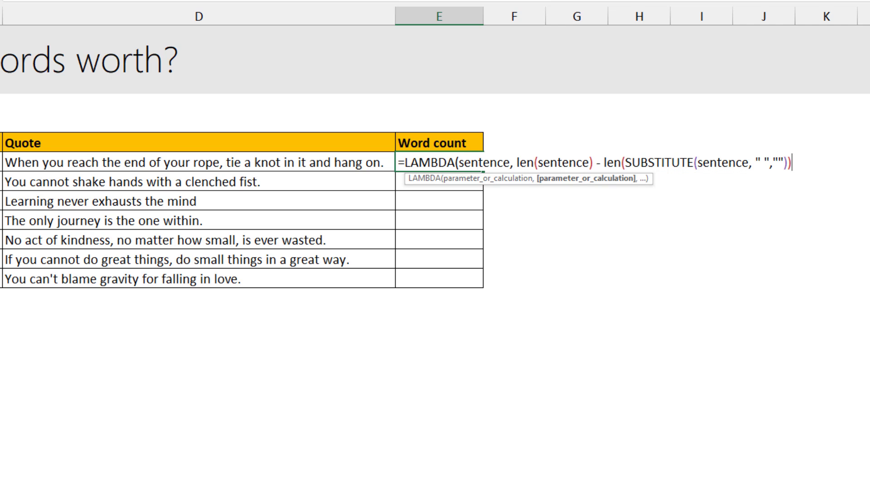
{"action": "type", "text": "+1)("}
{"action": "left_click", "coordinate": [274, 161]}
{"action": "key", "text": "Return"}
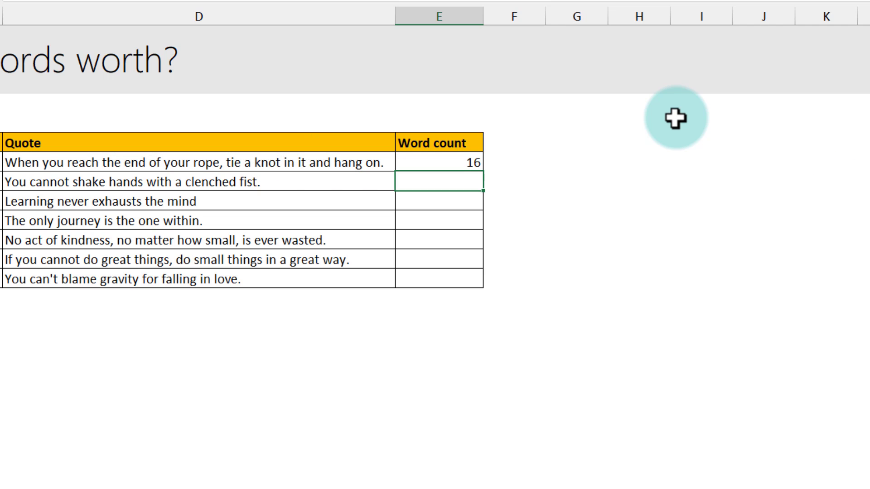
Step: Fill the word count LAMBDA from E5 down to E11 and review the E5 formula without changing it
{"action": "left_click", "coordinate": [428, 161]}
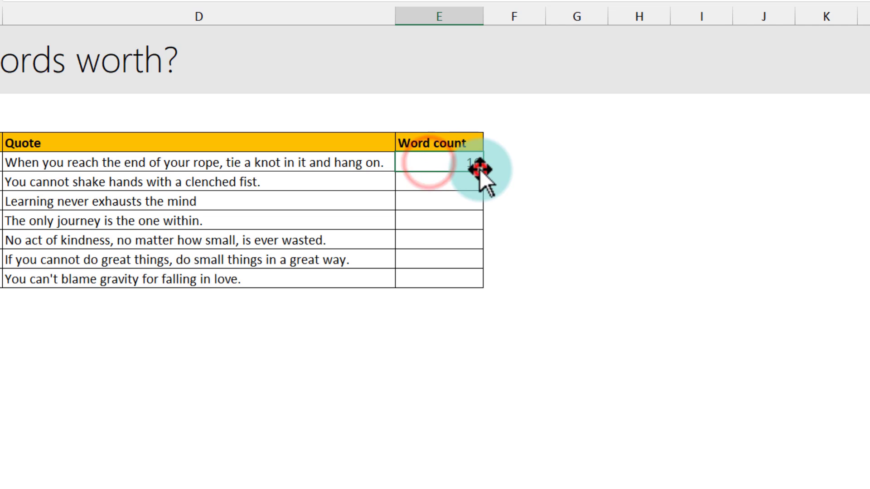
{"action": "left_click_drag", "start_coordinate": [480, 170], "coordinate": [471, 283]}
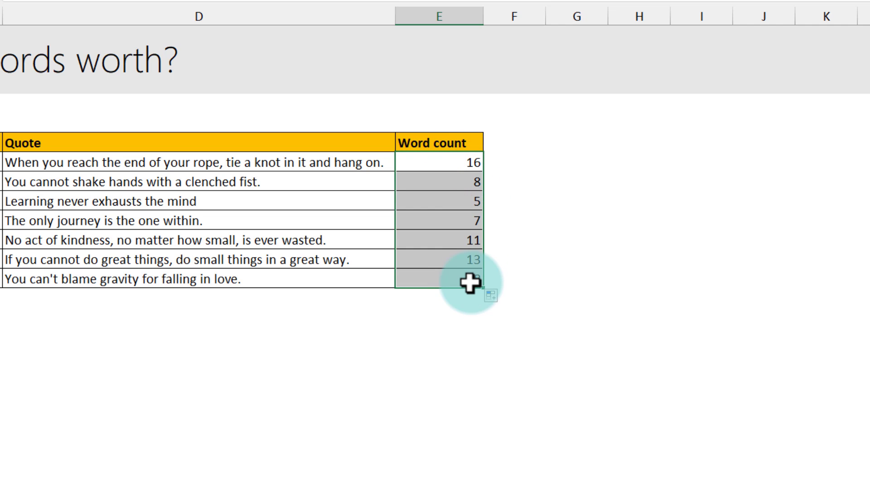
{"action": "double_click", "coordinate": [461, 156]}
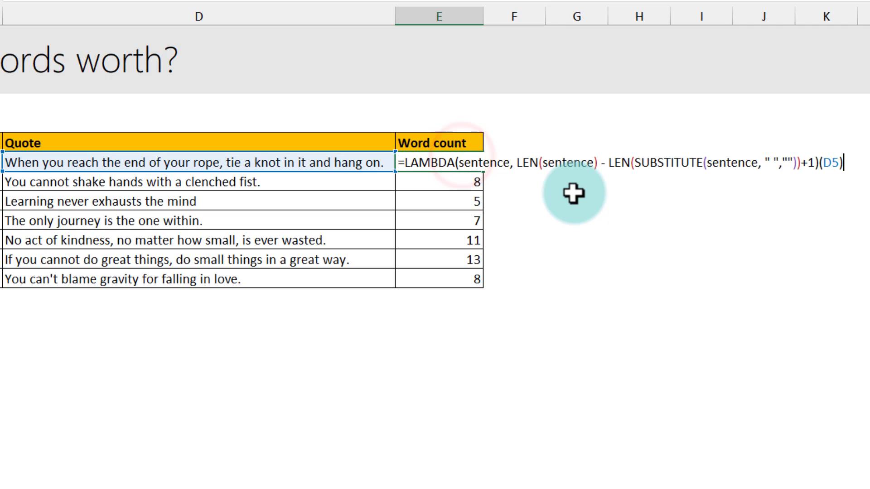
{"action": "key", "text": "Escape"}
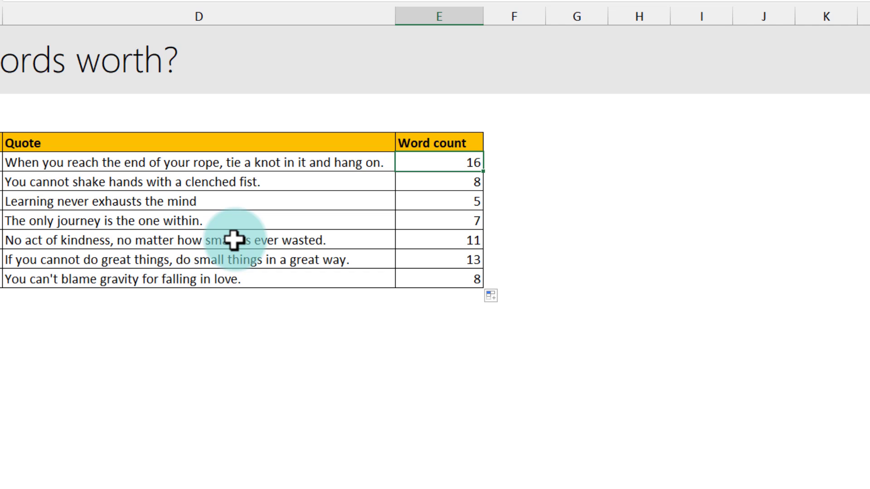
{"action": "key", "text": "ctrl+Down"}
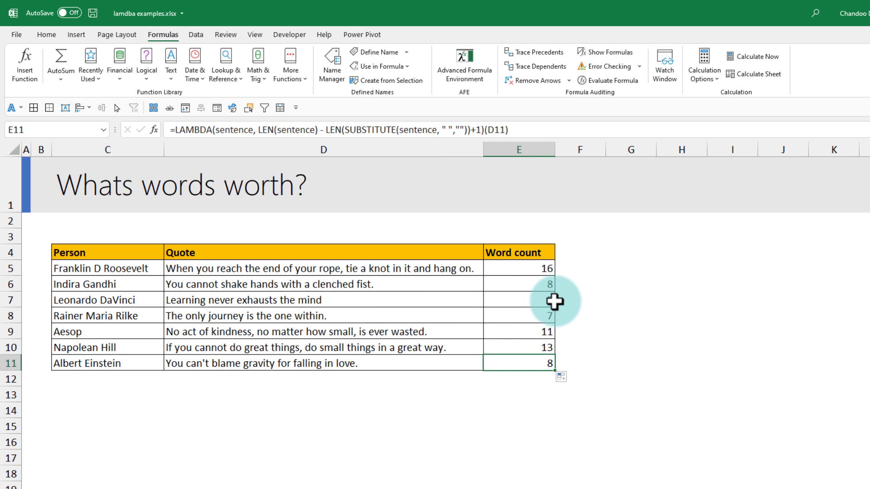
{"action": "scroll", "coordinate": [454, 359], "scroll_direction": "down", "scroll_amount": 5}
{"action": "scroll", "coordinate": [455, 359], "scroll_direction": "up", "scroll_amount": 5}
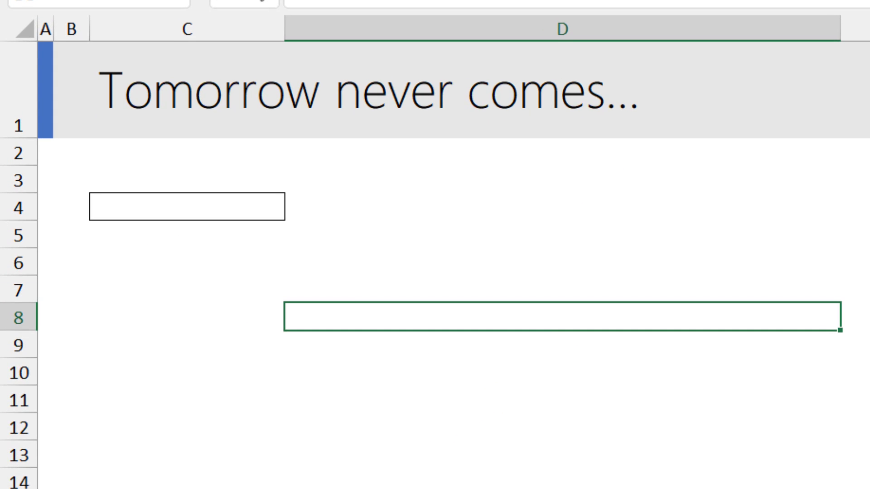
Step: Enter =TODAY() in C4 of the "Tomorrow never comes..." sheet
{"action": "key", "text": "Left"}
{"action": "key", "text": "Up"}
{"action": "key", "text": "Up"}
{"action": "key", "text": "Up"}
{"action": "key", "text": "Up"}
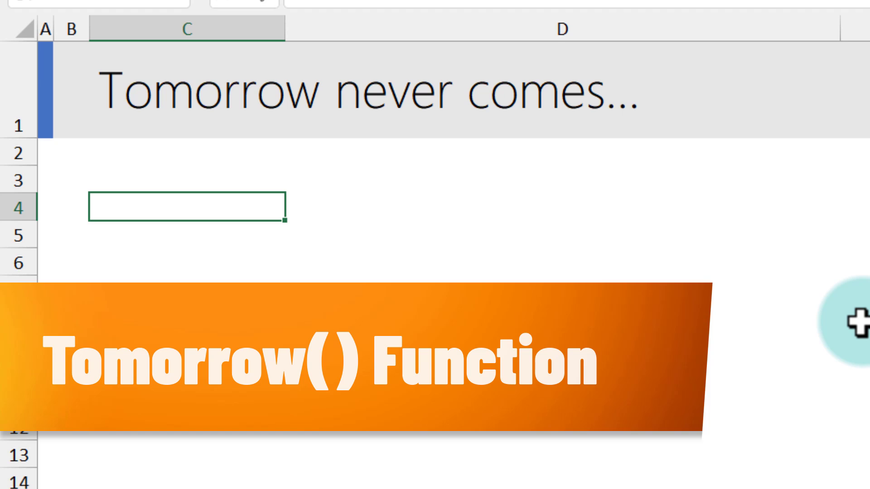
{"action": "type", "text": "=to"}
{"action": "key", "text": "Tab"}
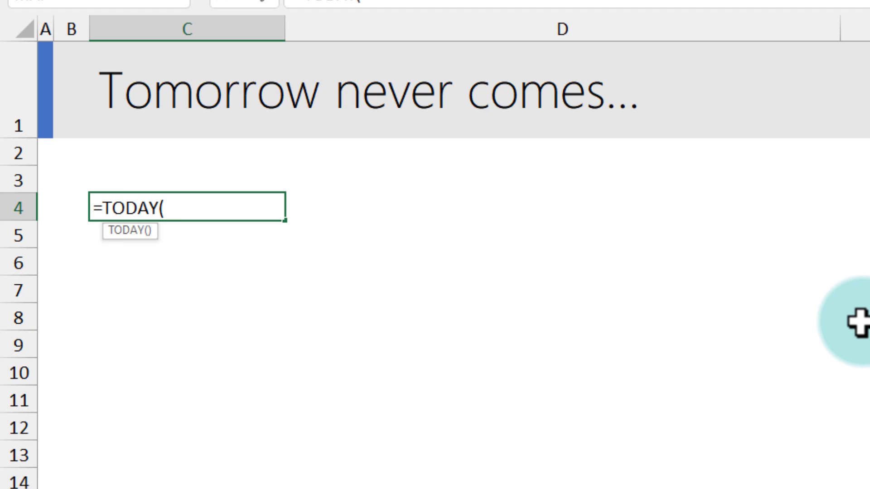
{"action": "type", "text": ")"}
{"action": "key", "text": "Return"}
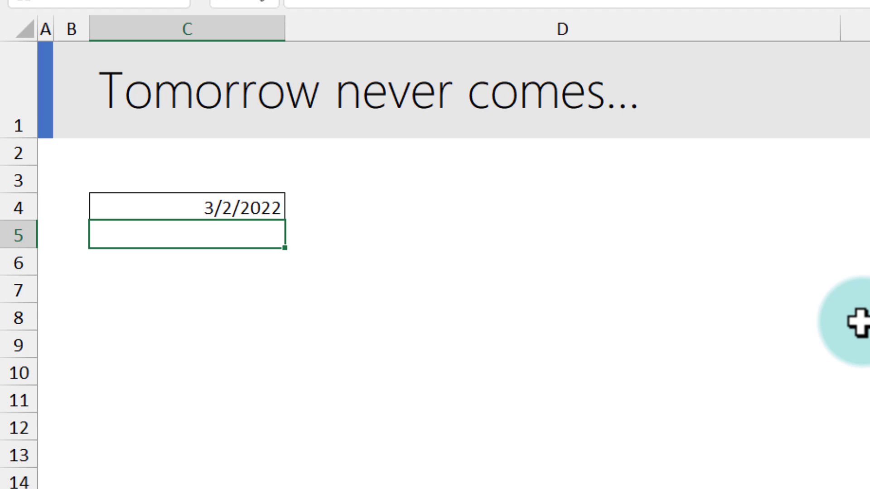
{"action": "type", "text": "=tomo"}
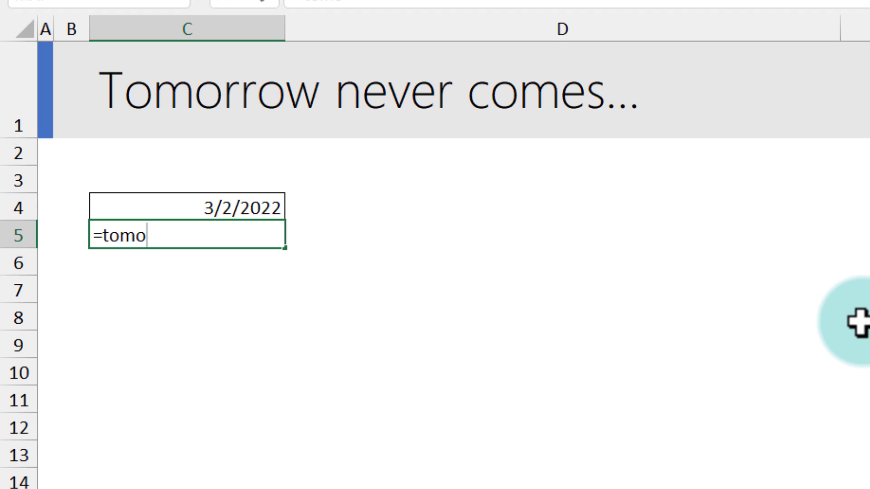
{"action": "type", "text": "rrow"}
{"action": "key", "text": "Escape"}
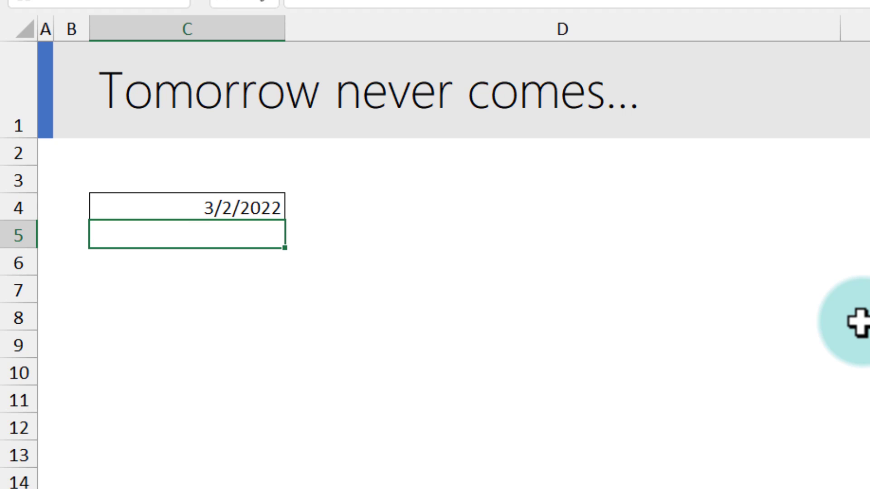
Step: Enter =LAMBDA(TODAY()+1)() in C5 and format the cell as a day-month-year date
{"action": "type", "text": "=lam"}
{"action": "key", "text": "Tab"}
{"action": "type", "text": "toda"}
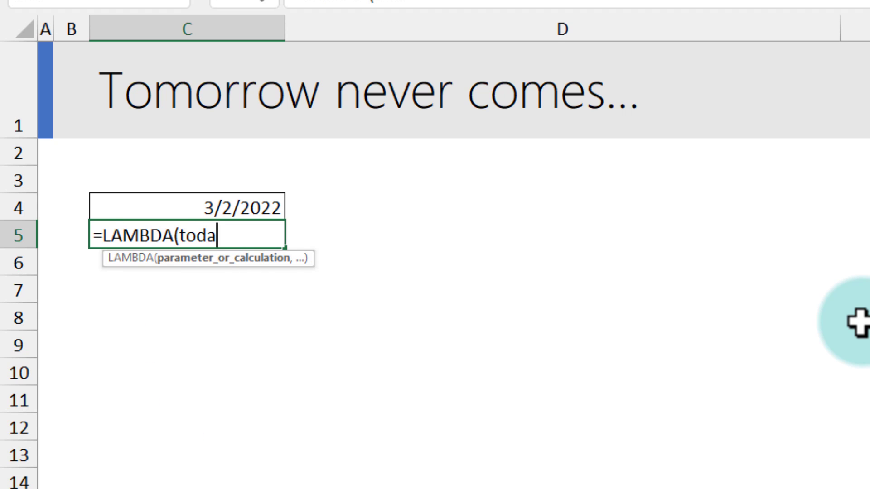
{"action": "type", "text": "y("}
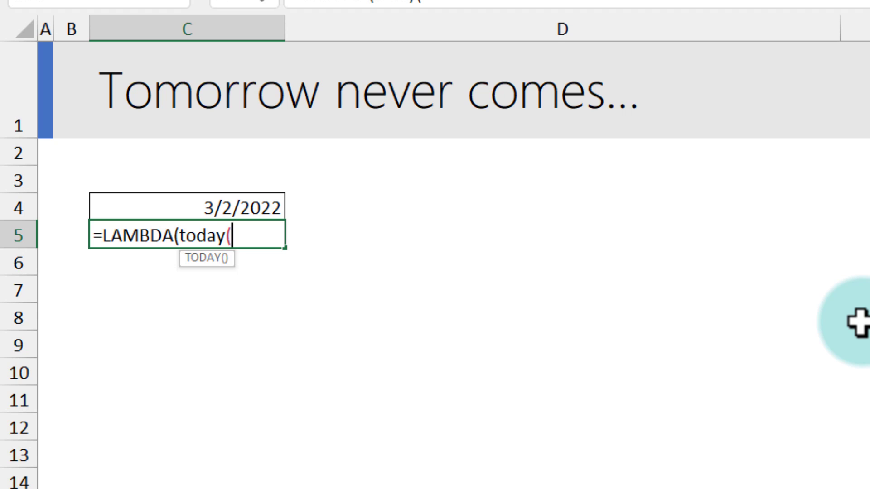
{"action": "type", "text": ")+1)"}
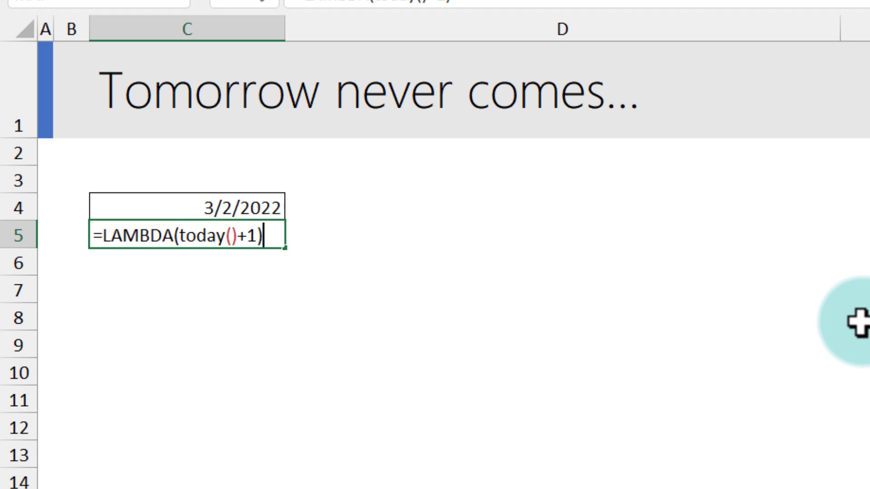
{"action": "type", "text": "()"}
{"action": "key", "text": "Return"}
{"action": "key", "text": "Up"}
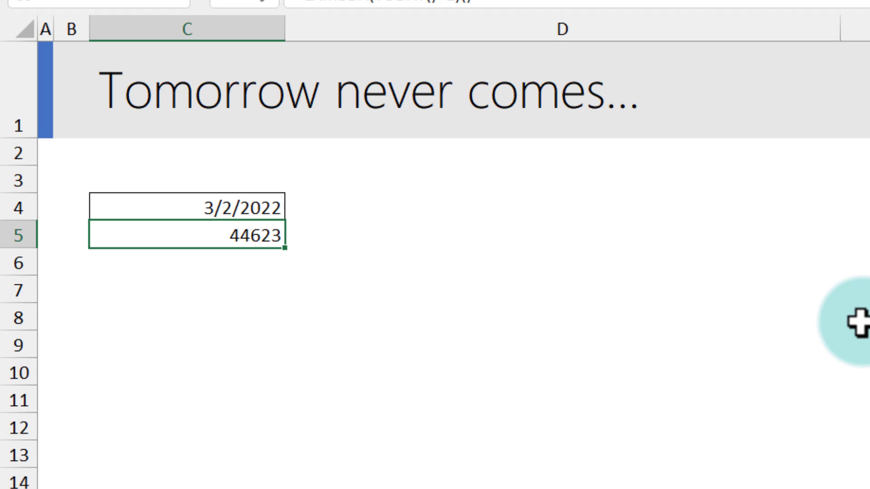
{"action": "key", "text": "ctrl+shift+3"}
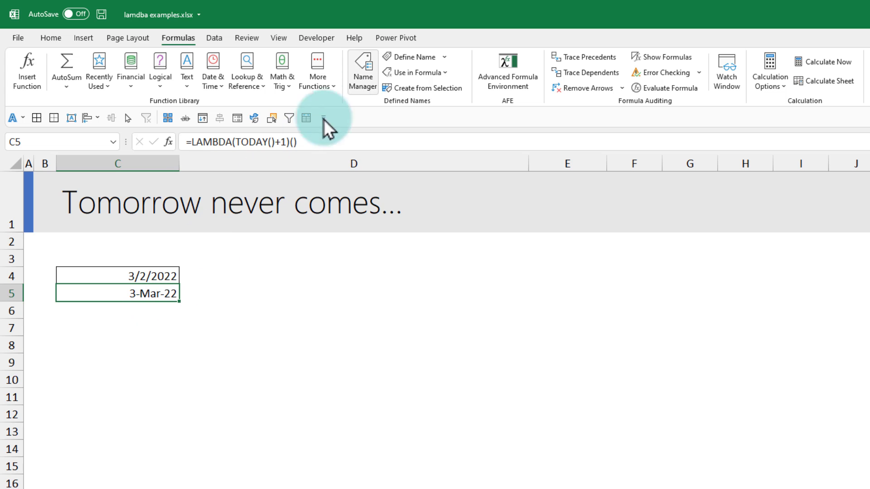
Step: Define a workbook-scoped name tomorrow that refers to =LAMBDA(TODAY()+1)
{"action": "left_click", "coordinate": [357, 83]}
{"action": "left_click", "coordinate": [414, 210]}
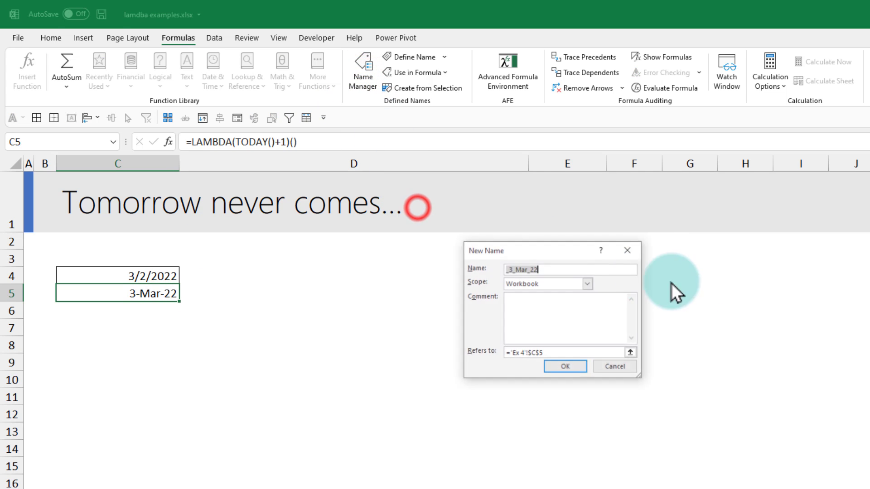
{"action": "type", "text": "t"}
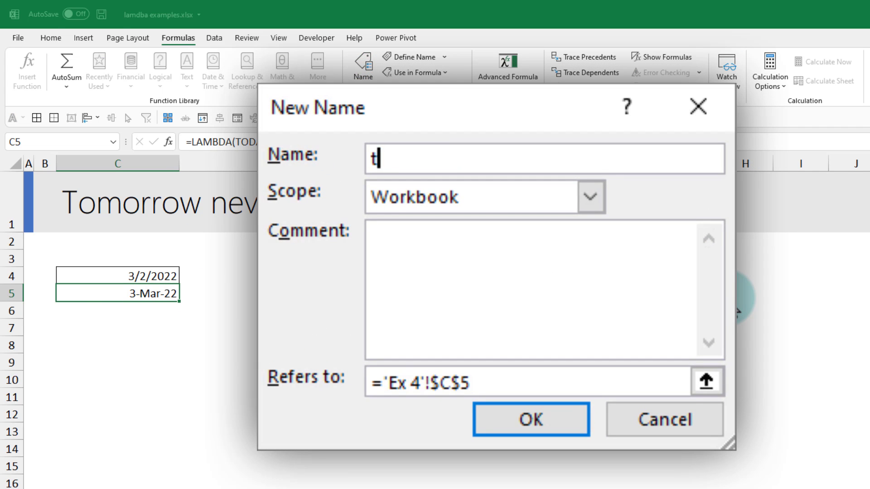
{"action": "type", "text": "omorrow"}
{"action": "key", "text": "Tab"}
{"action": "key", "text": "Tab"}
{"action": "key", "text": "Tab"}
{"action": "type", "text": "="}
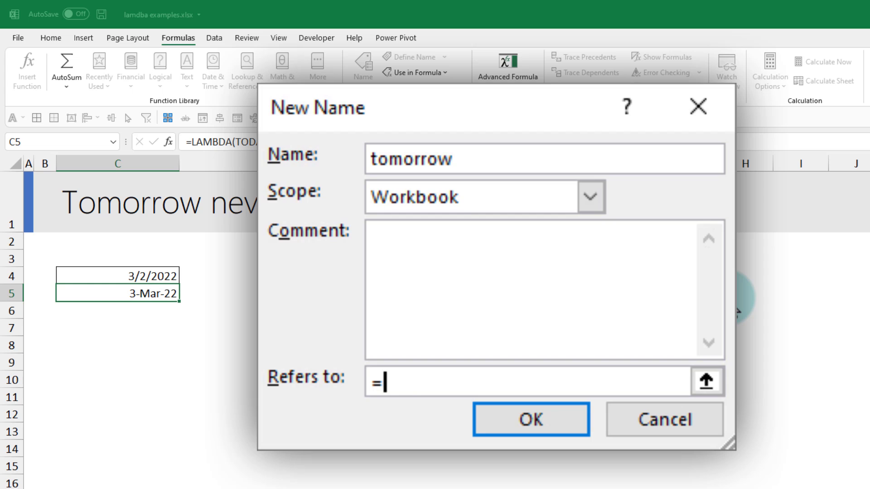
{"action": "type", "text": "lambda(today()+1)"}
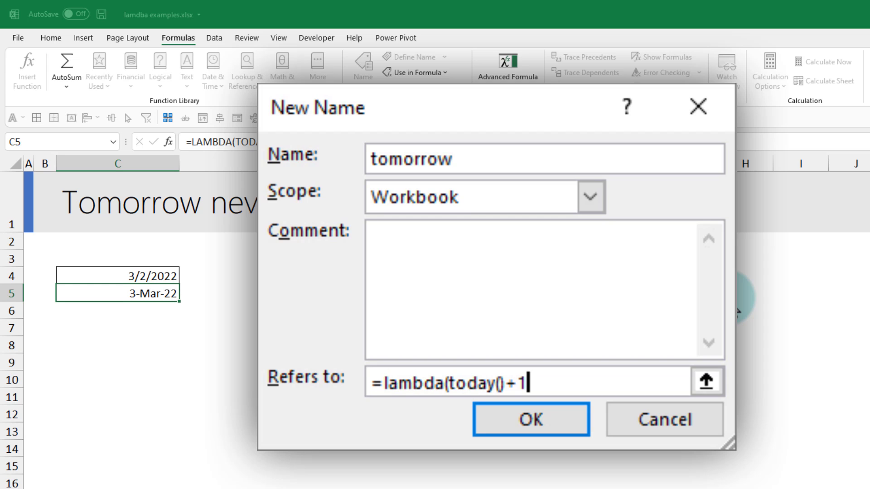
{"action": "left_click", "coordinate": [502, 417]}
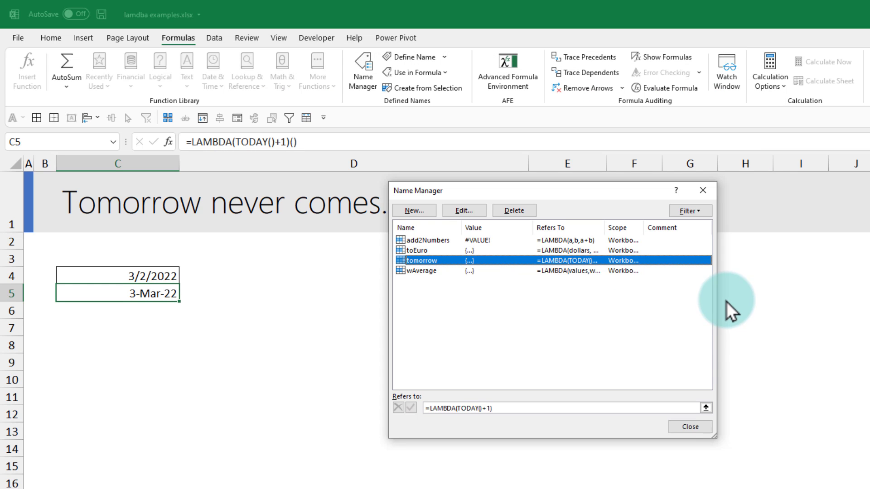
{"action": "left_click", "coordinate": [694, 424]}
Step: Enter =tomorrow() in C27 and format the cell as a day-month-year date
{"action": "left_click", "coordinate": [132, 423]}
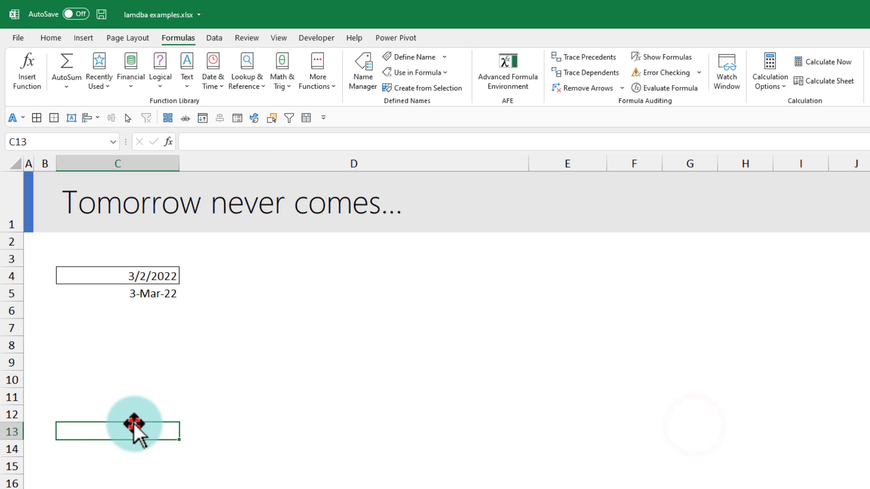
{"action": "scroll", "coordinate": [132, 423], "scroll_direction": "down", "scroll_amount": 4}
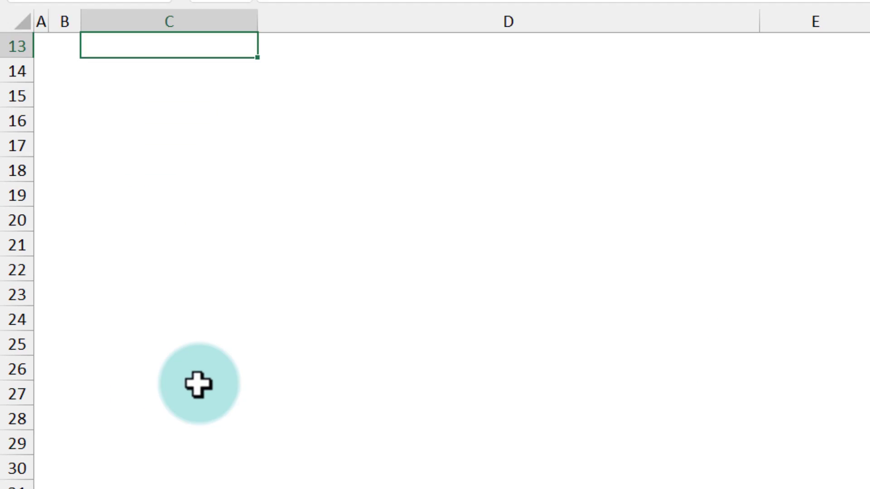
{"action": "left_click", "coordinate": [198, 384]}
{"action": "type", "text": "=tomo"}
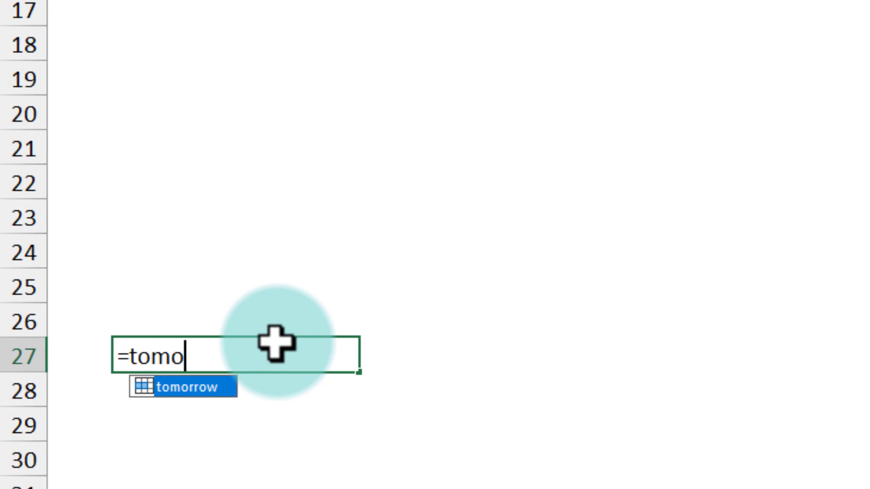
{"action": "key", "text": "Tab"}
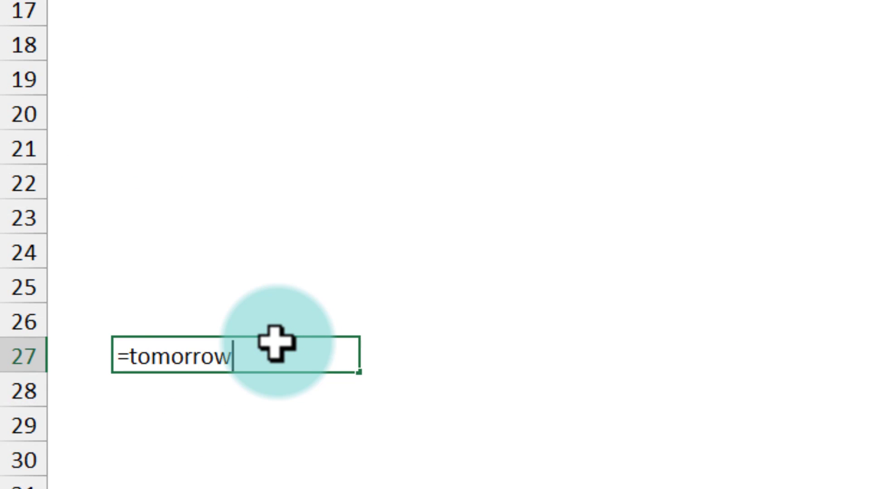
{"action": "type", "text": "()"}
{"action": "key", "text": "Return"}
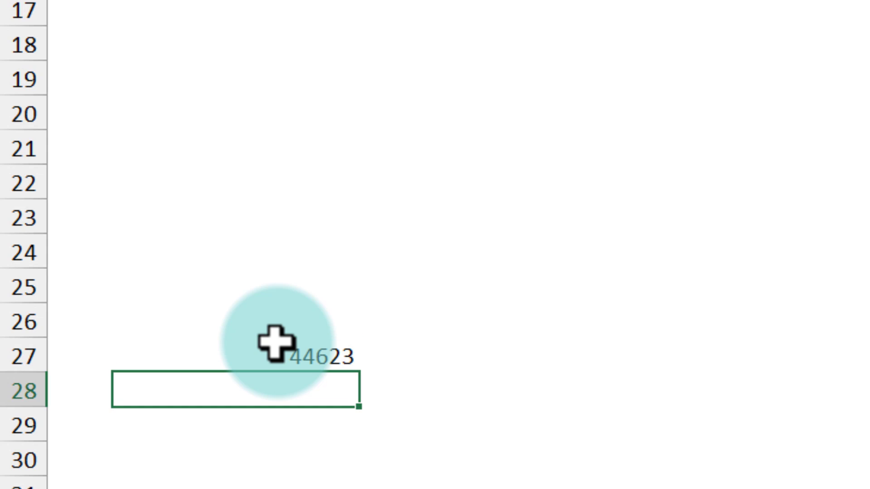
{"action": "left_click", "coordinate": [305, 358]}
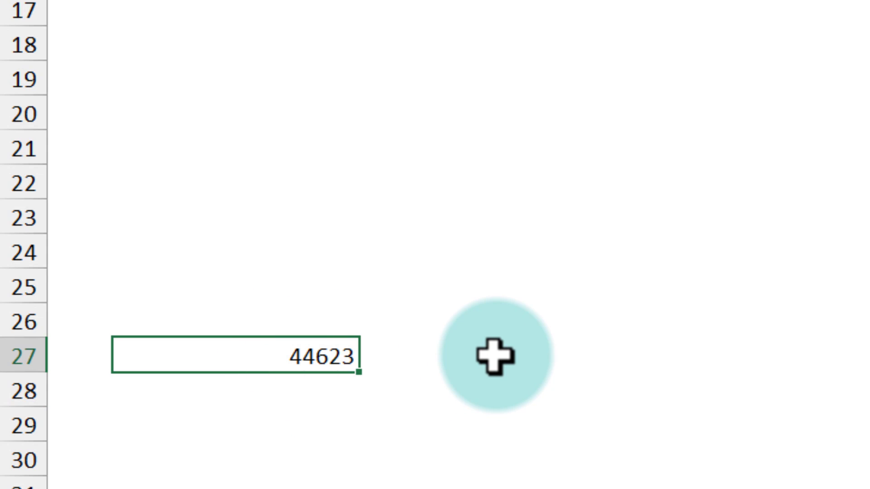
{"action": "key", "text": "ctrl+shift+3"}
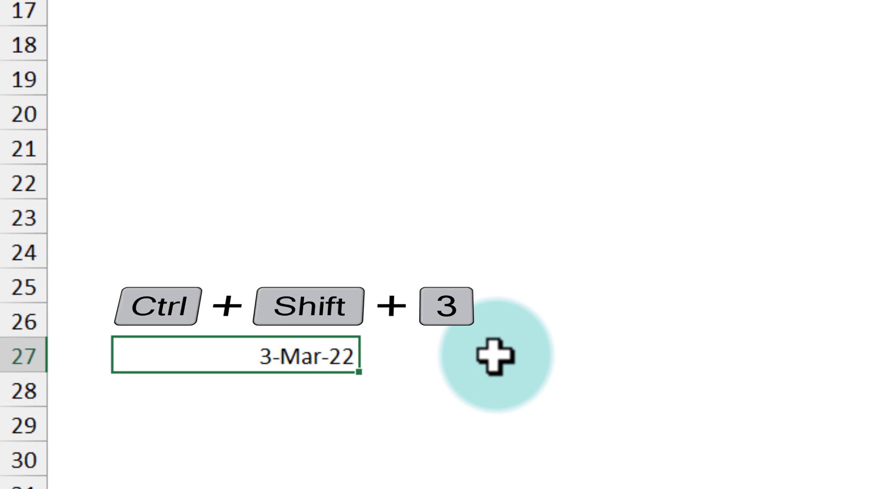